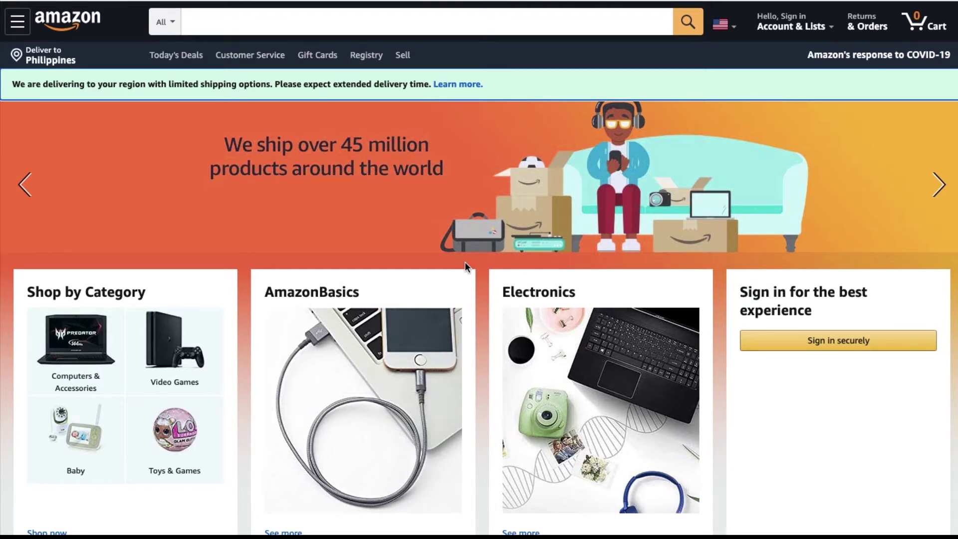
# Search the store for "weight loss ebook".
pyautogui.click(309, 23)
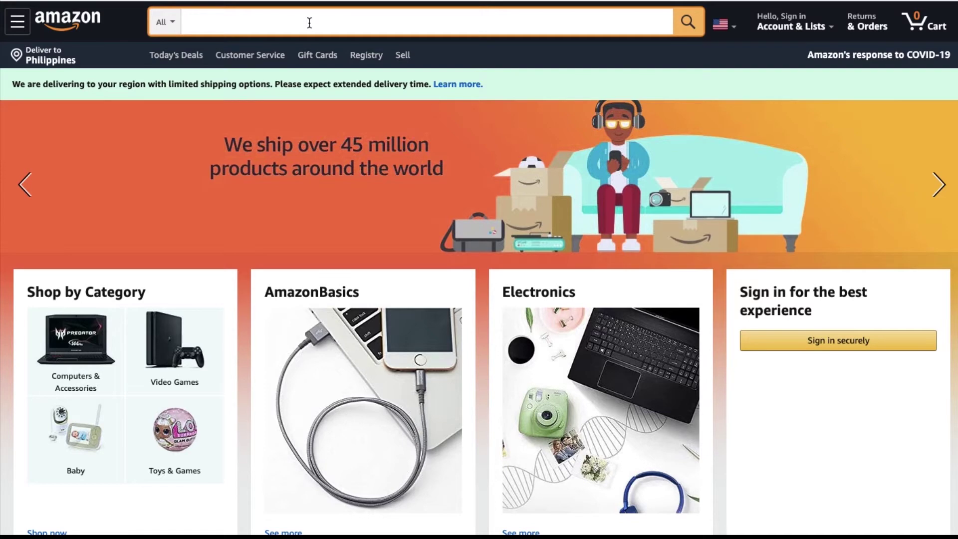
pyautogui.write('weight ')
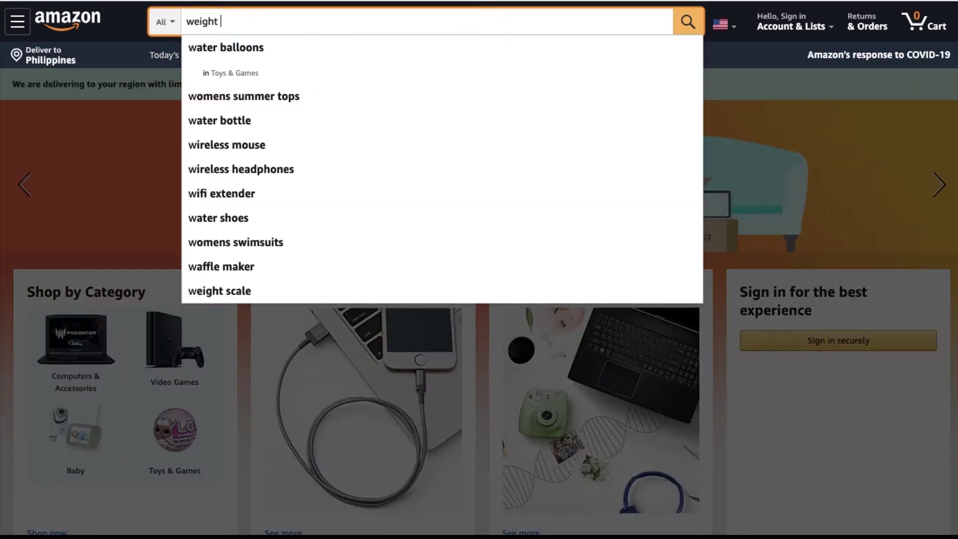
pyautogui.write('loss ebook')
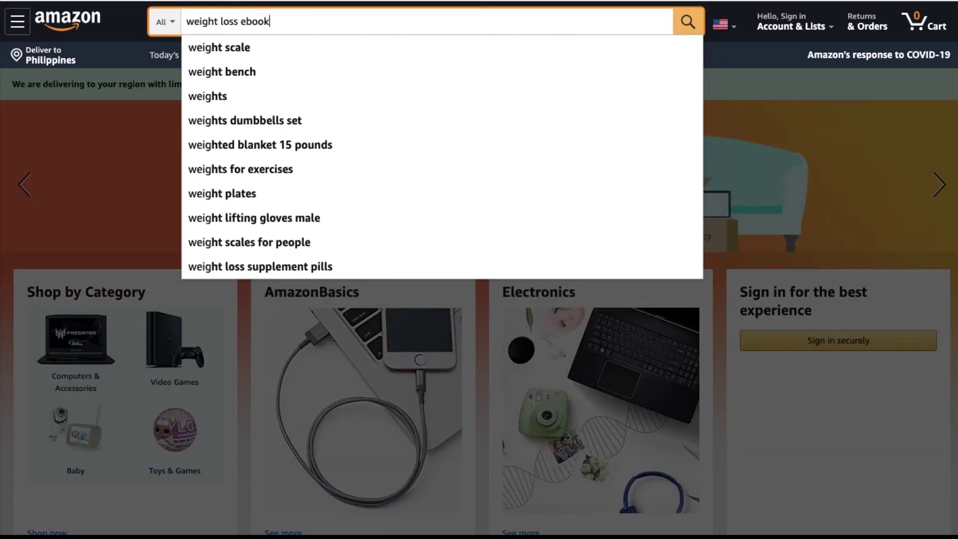
pyautogui.press('Return')
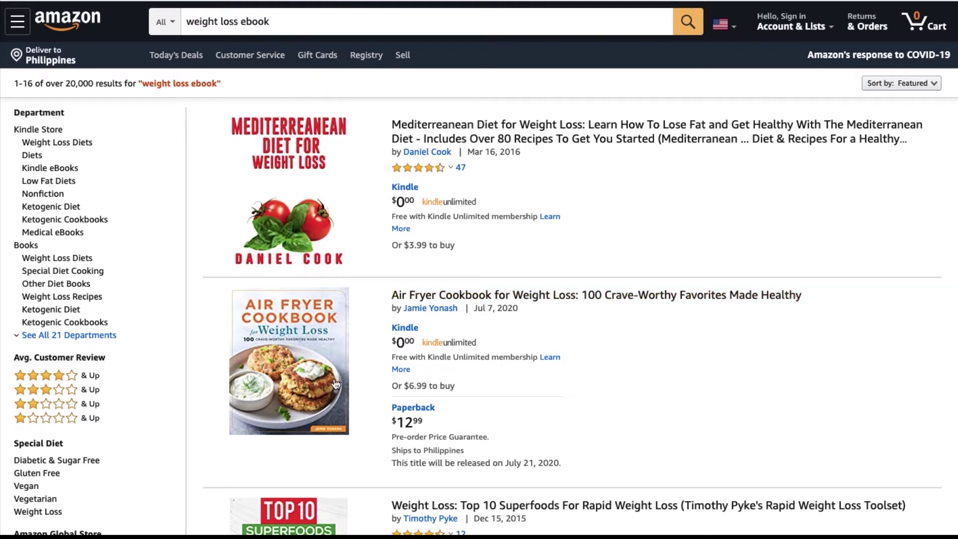
# Look over the ebook search results and sort them by average customer review.
pyautogui.scroll(-8, 338, 382)
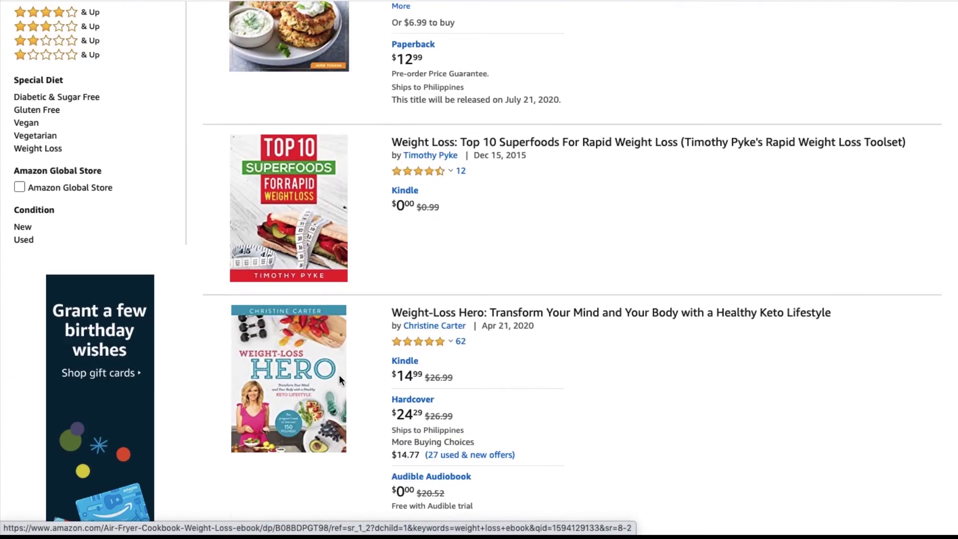
pyautogui.scroll(8, 340, 382)
pyautogui.scroll(-1, 341, 381)
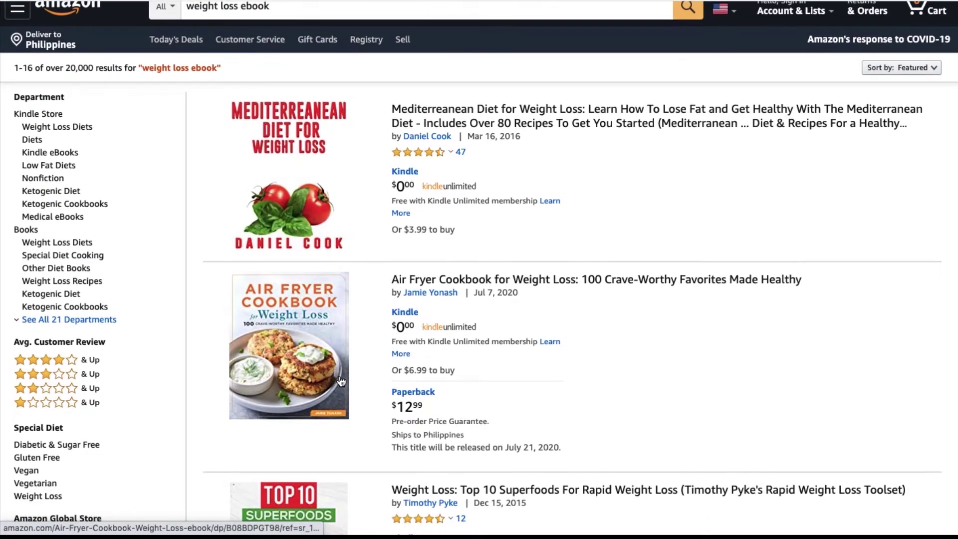
pyautogui.scroll(1, 339, 381)
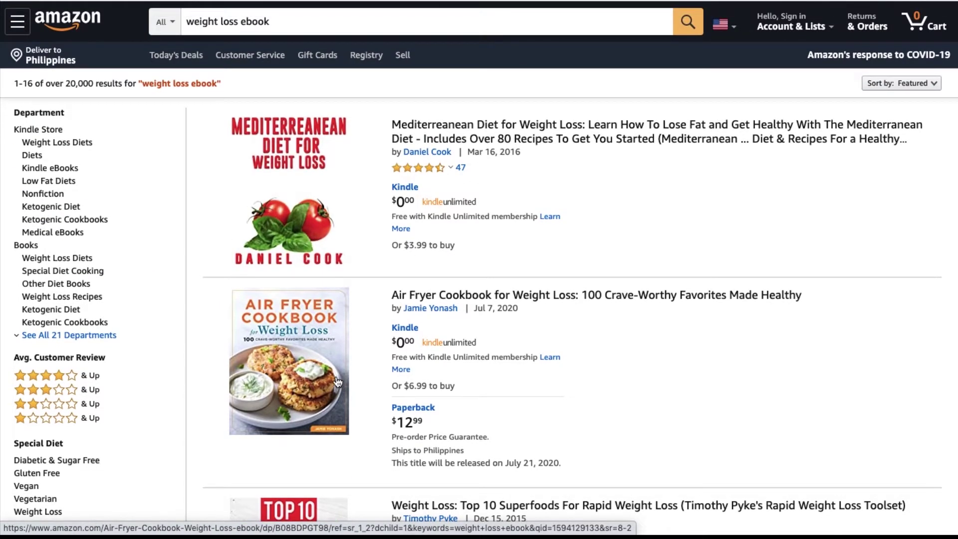
pyautogui.click(924, 85)
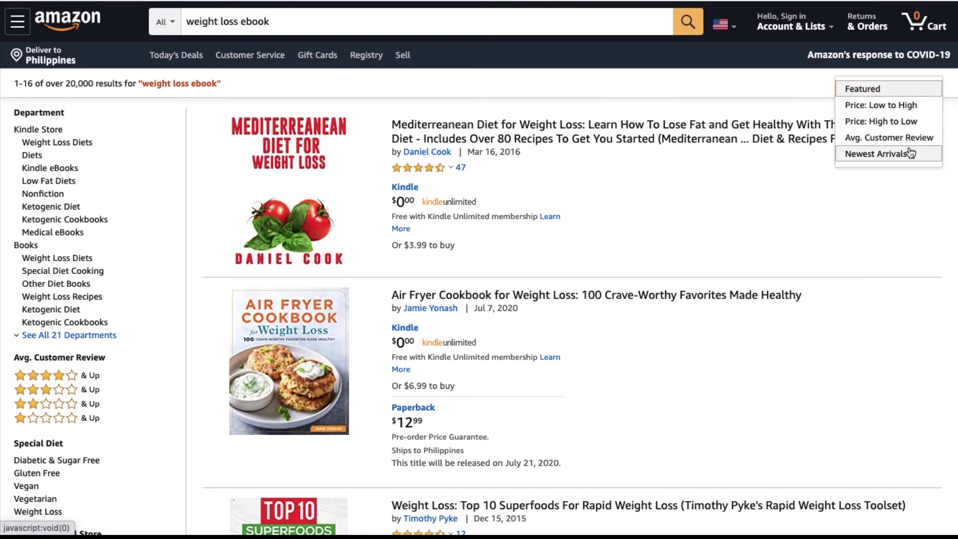
pyautogui.click(908, 138)
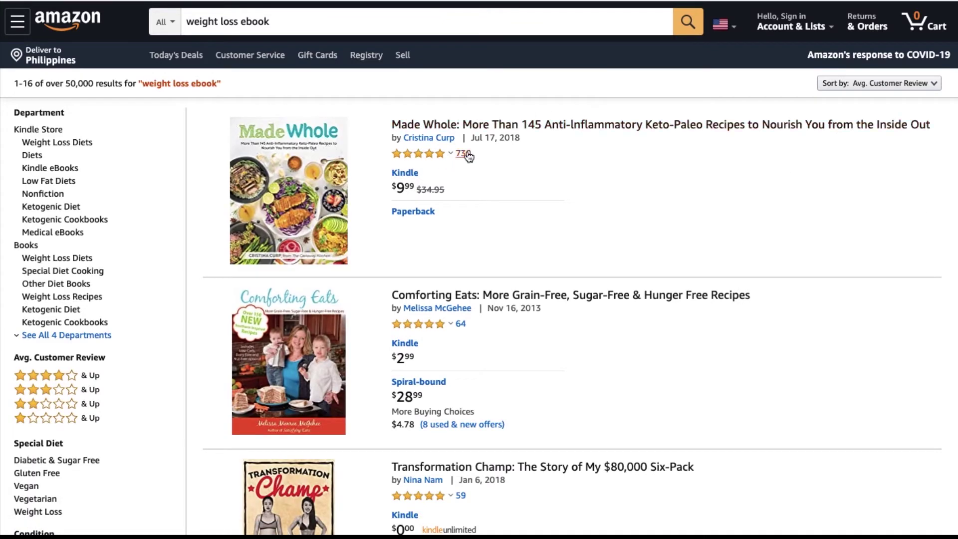
# Open the "Fast. Feast. Repeat." and "Made Whole" book listings in separate browser tabs.
pyautogui.scroll(-5, 515, 266)
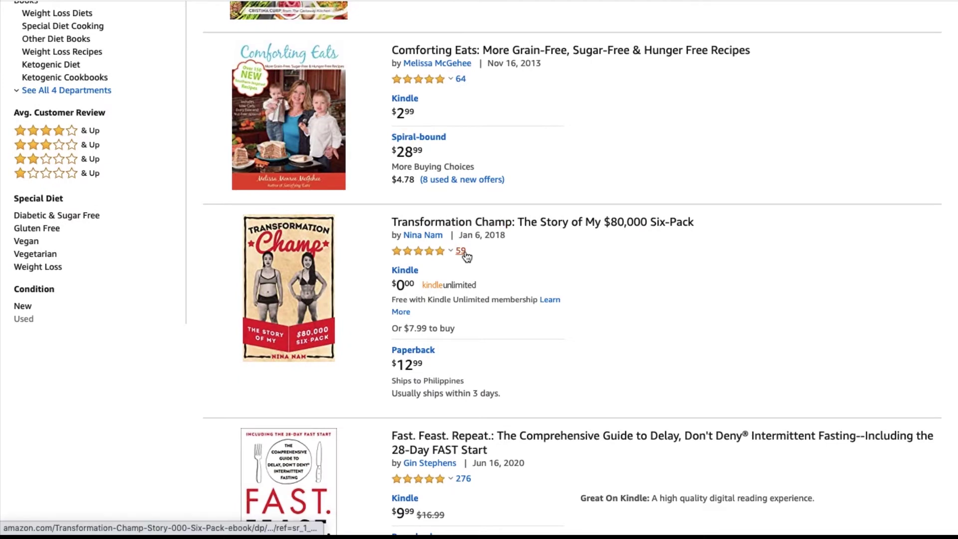
pyautogui.scroll(-2, 467, 255)
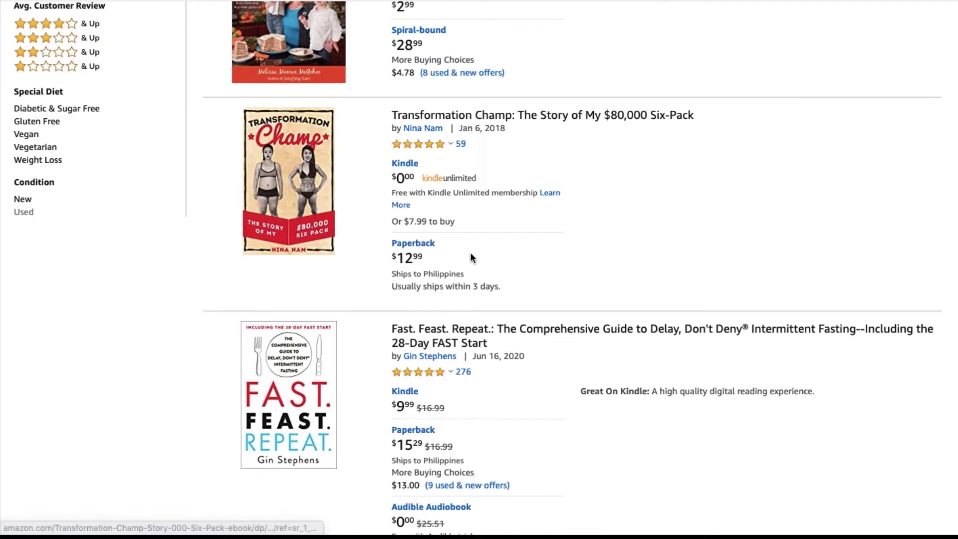
pyautogui.rightClick(521, 339)
pyautogui.click(547, 325)
pyautogui.scroll(7, 524, 280)
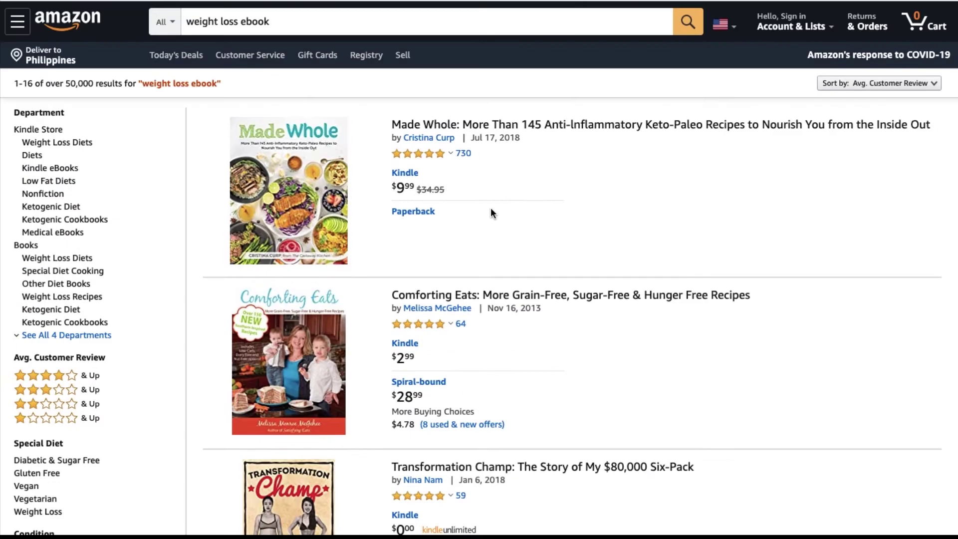
pyautogui.rightClick(479, 127)
pyautogui.click(504, 130)
# Open the "Cookies No Milk, Pizza No Cheese" listing from the results in a new browser tab.
pyautogui.scroll(-1, 529, 283)
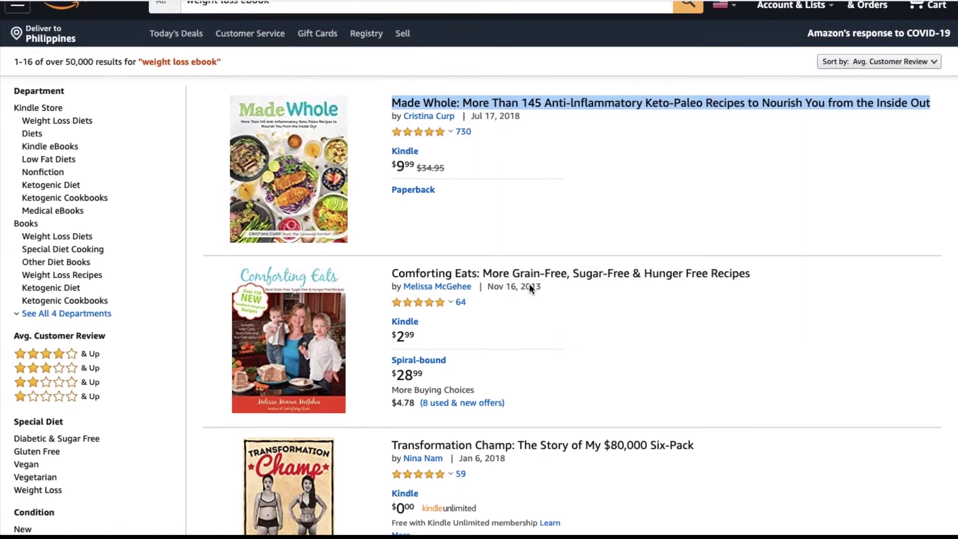
pyautogui.scroll(-7, 528, 283)
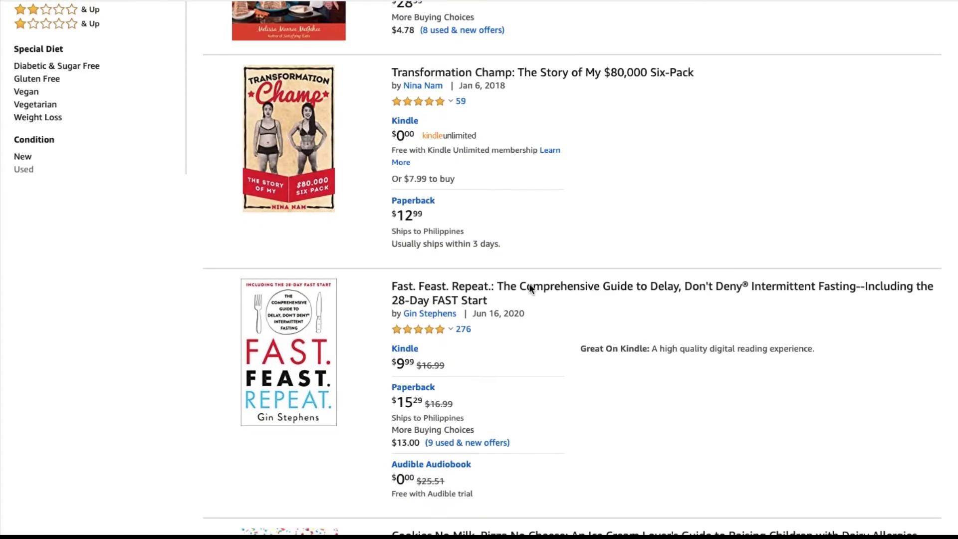
pyautogui.scroll(-3, 529, 283)
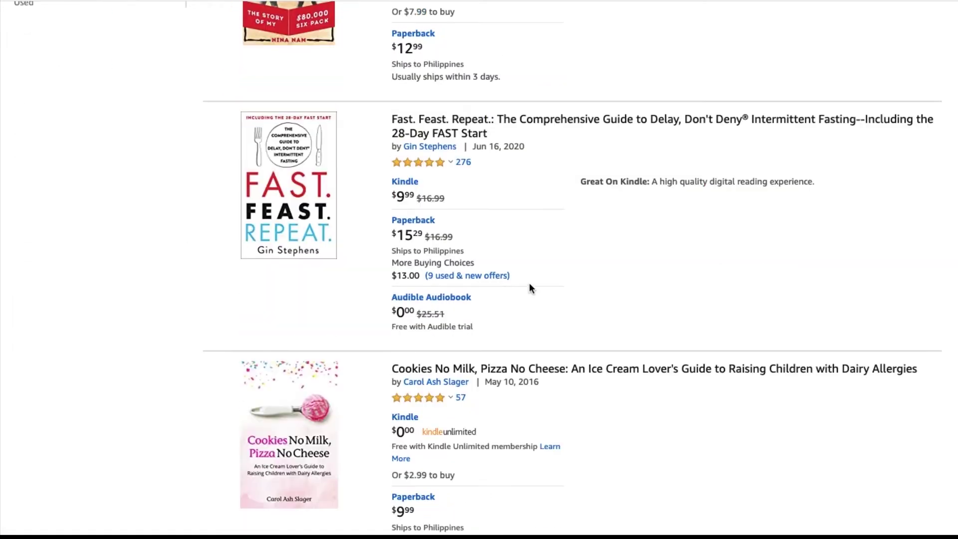
pyautogui.scroll(-3, 528, 282)
pyautogui.rightClick(505, 238)
pyautogui.click(520, 246)
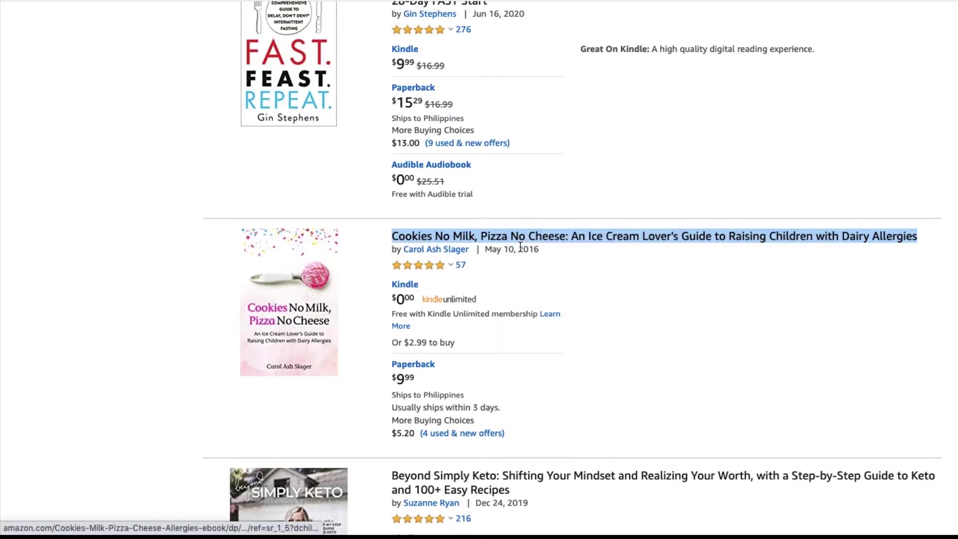
pyautogui.rightClick(523, 238)
pyautogui.click(549, 294)
# Open the "Beyond Simply Keto" listing from the results in a new browser tab.
pyautogui.scroll(-4, 548, 293)
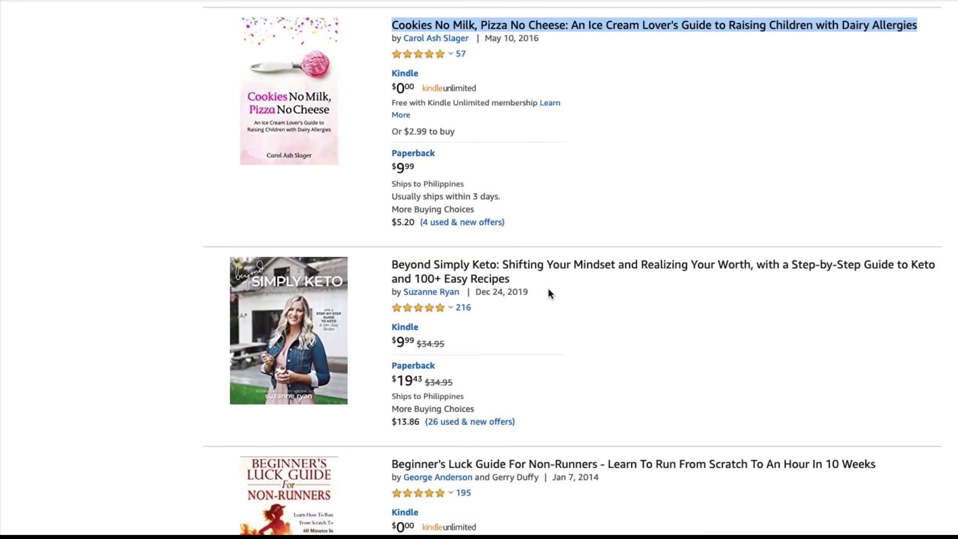
pyautogui.rightClick(472, 266)
pyautogui.click(538, 269)
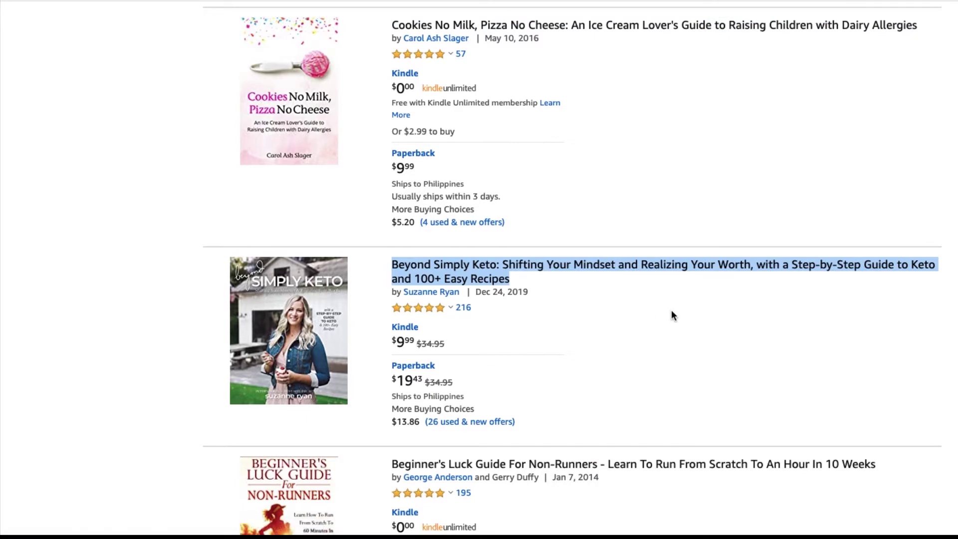
pyautogui.scroll(-2, 671, 316)
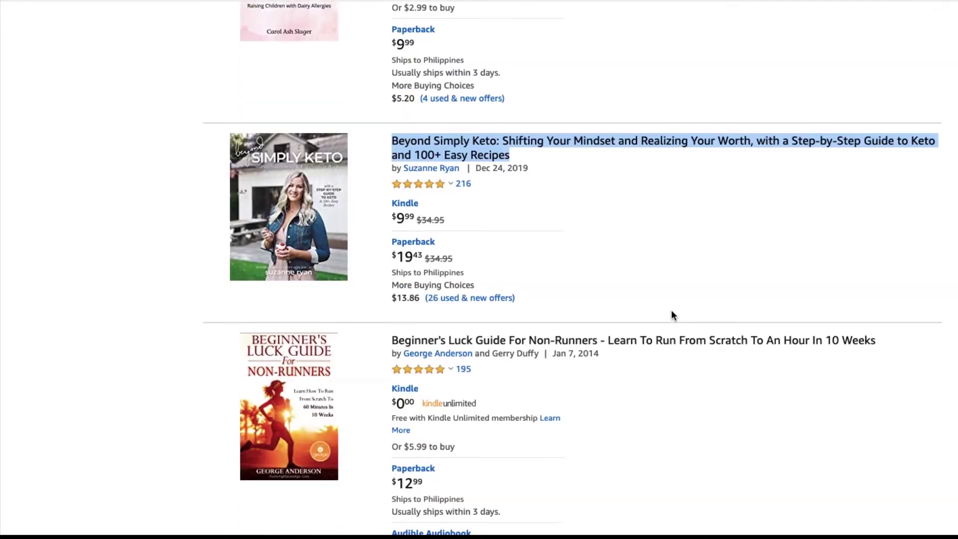
# Examine the "Fast. Feast. Repeat." product page, including its description, product details, author section, star rating breakdown and customer reviews.
pyautogui.scroll(15, 672, 315)
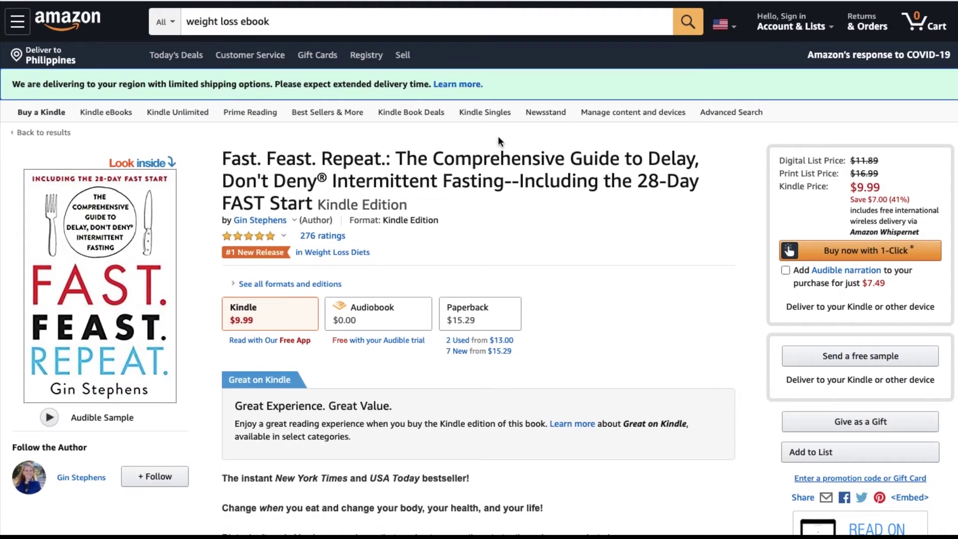
pyautogui.scroll(-1, 488, 161)
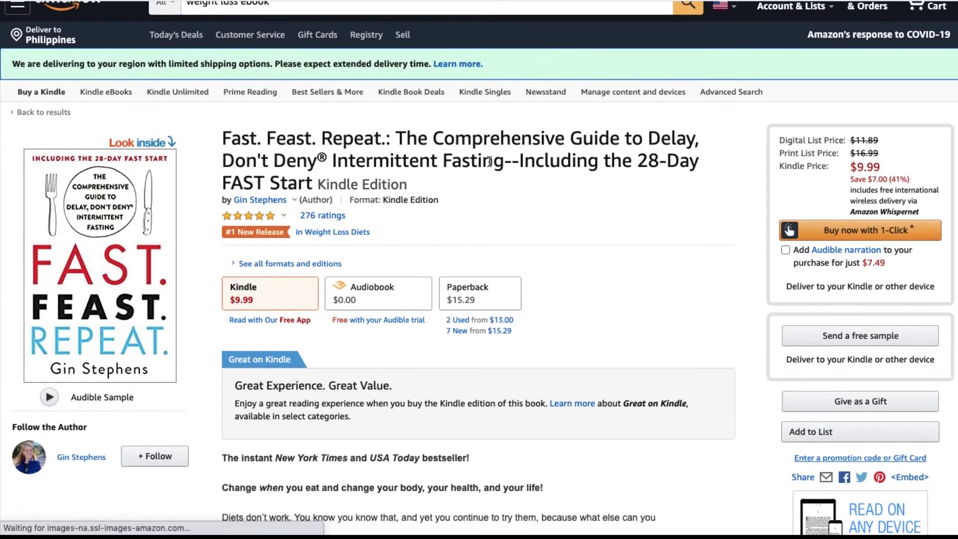
pyautogui.scroll(-4, 489, 161)
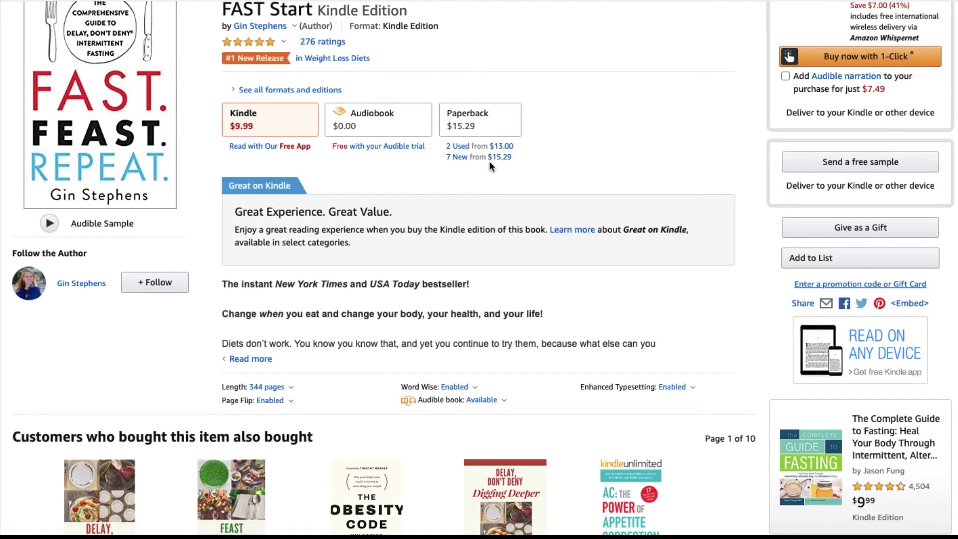
pyautogui.scroll(-10, 489, 166)
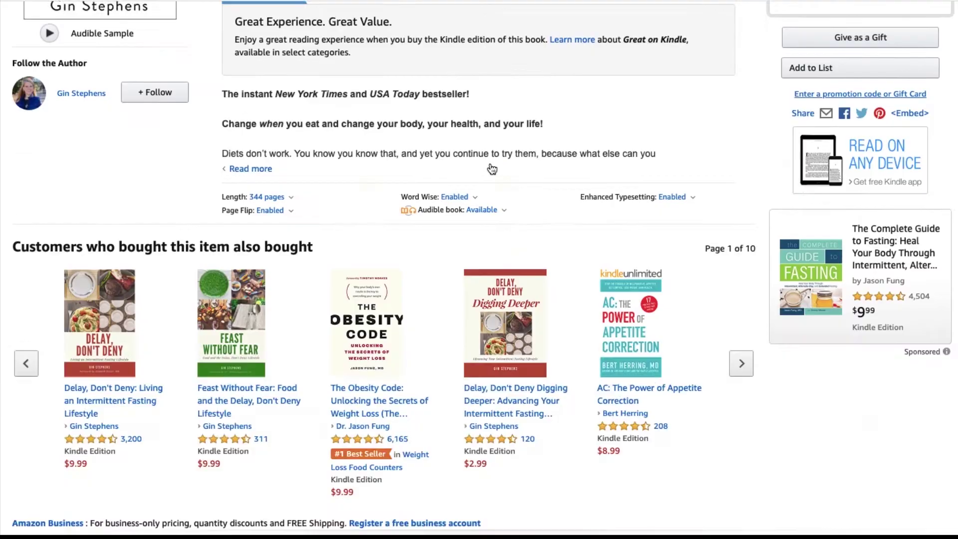
pyautogui.scroll(-4, 492, 169)
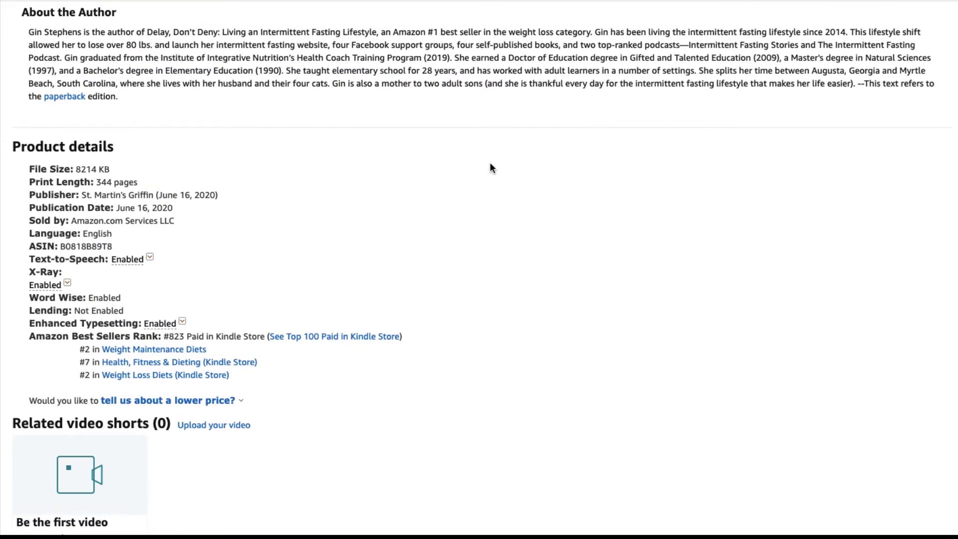
pyautogui.scroll(8, 492, 168)
pyautogui.scroll(-20, 490, 167)
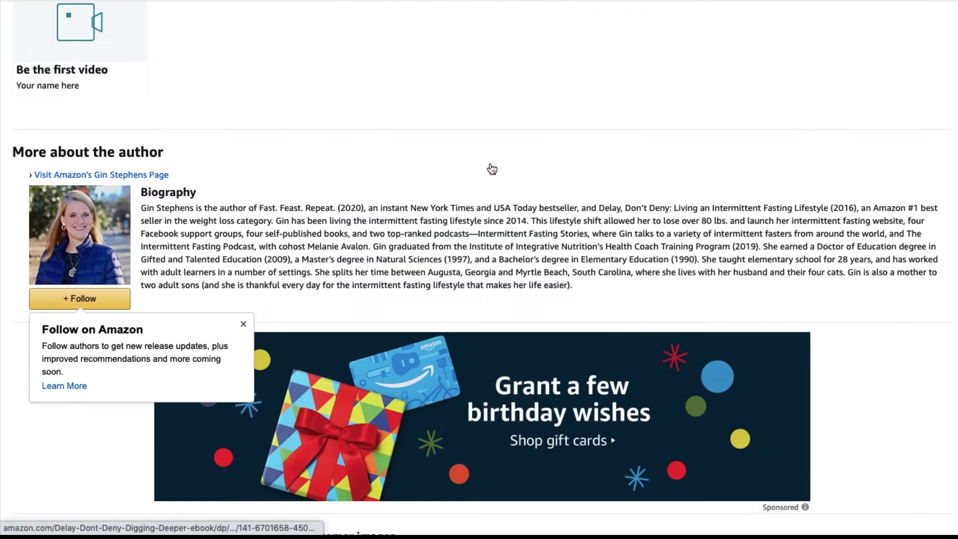
pyautogui.scroll(4, 492, 168)
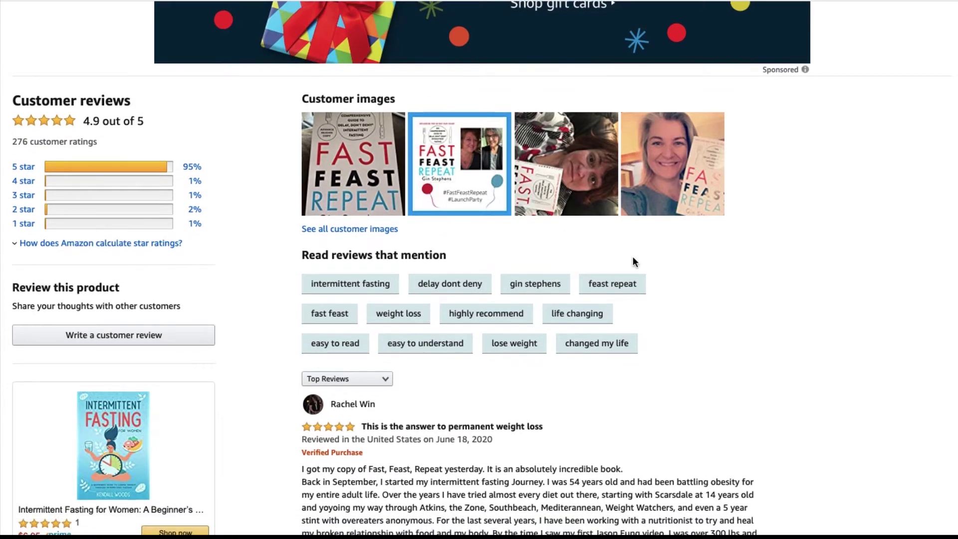
pyautogui.scroll(-8, 609, 249)
pyautogui.scroll(-20, 637, 240)
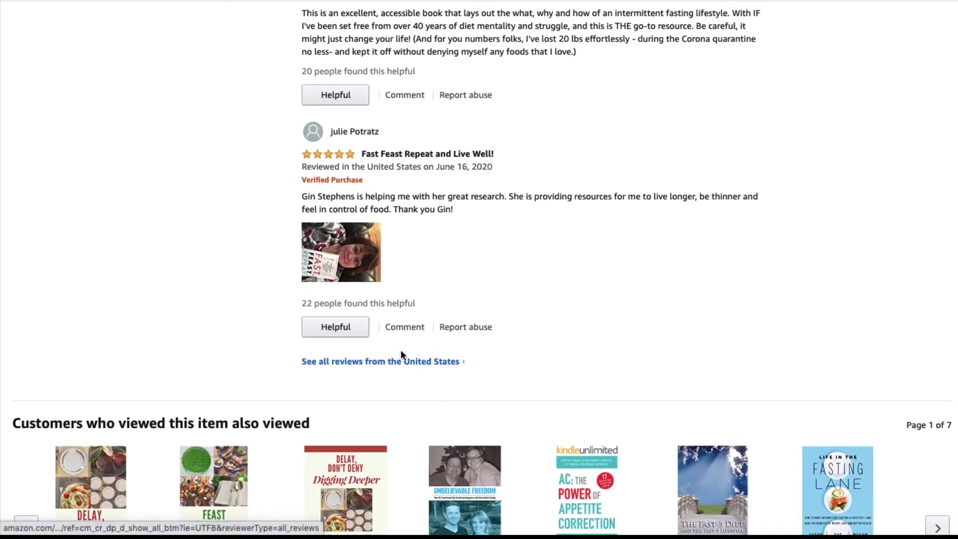
pyautogui.scroll(6, 501, 337)
pyautogui.scroll(20, 501, 341)
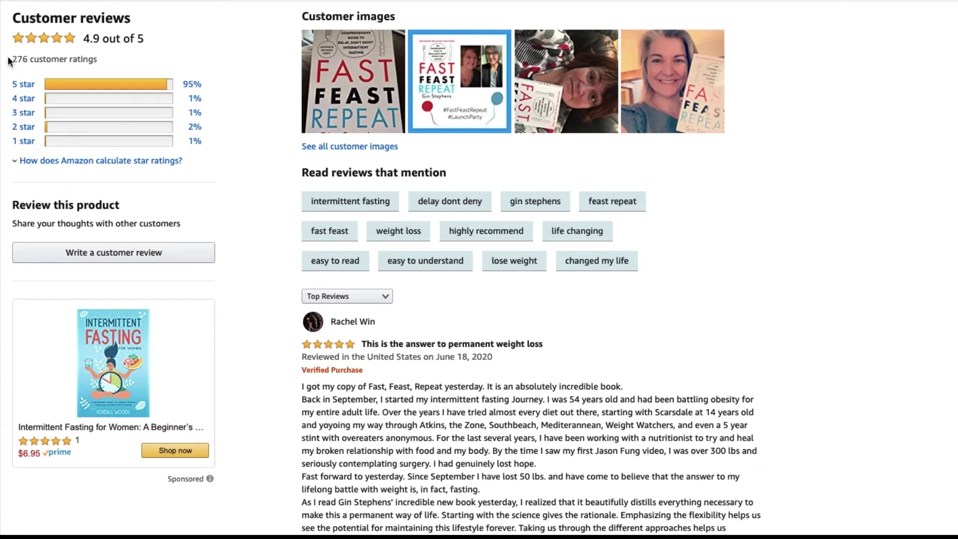
# Show only the 5 star reviews of "Fast. Feast. Repeat." and read what satisfied readers wrote.
pyautogui.click(31, 86)
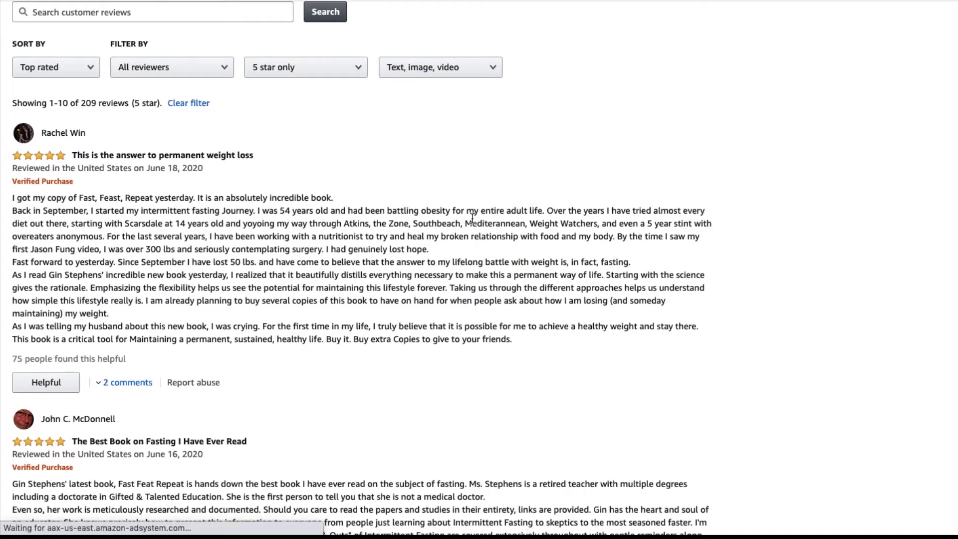
pyautogui.scroll(-1, 472, 218)
pyautogui.scroll(-2, 471, 218)
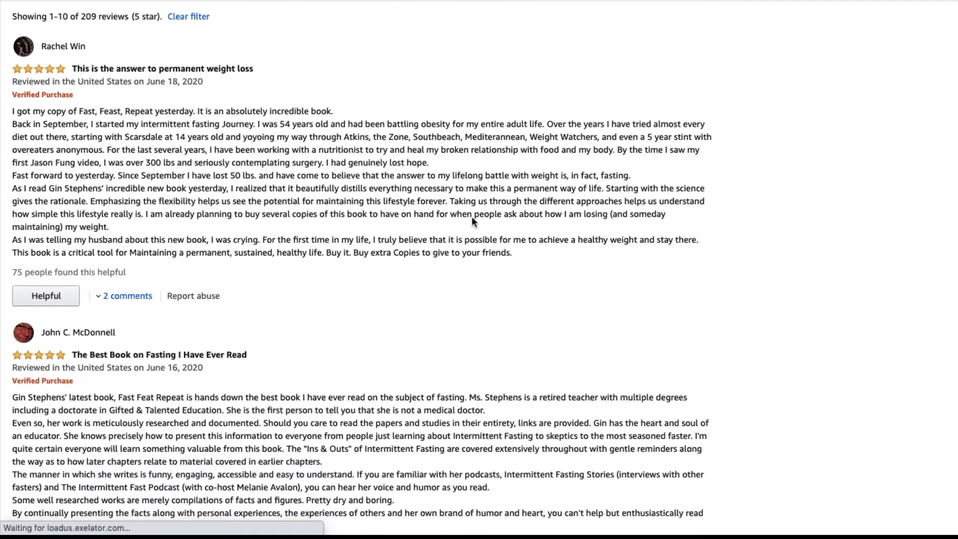
pyautogui.scroll(-1, 472, 217)
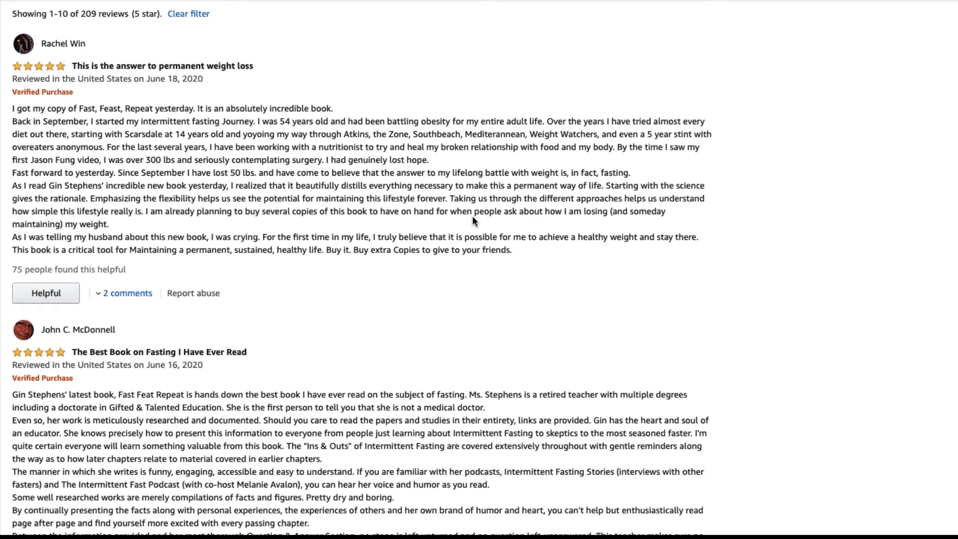
pyautogui.scroll(10, 473, 215)
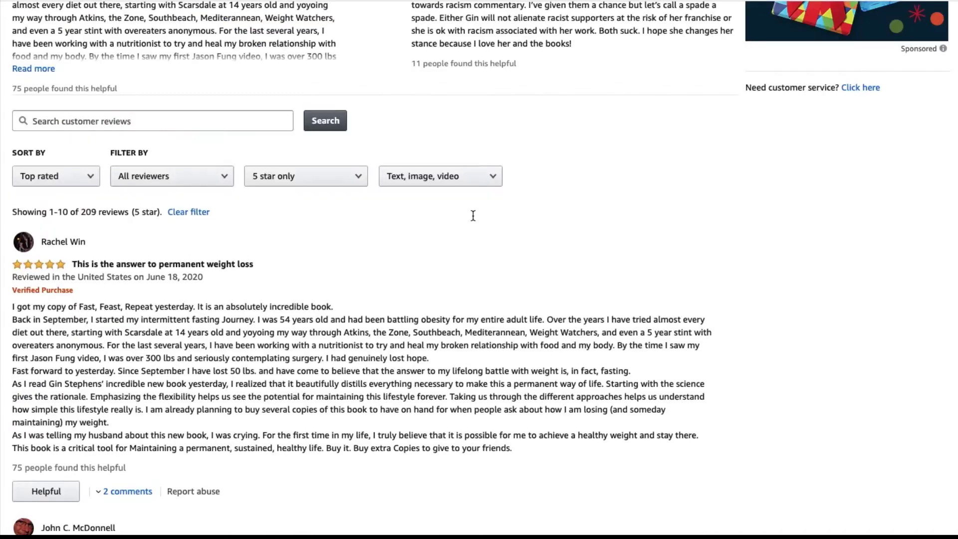
# Filter the book's reviews to 1 star only and read the complaints.
pyautogui.click(24, 123)
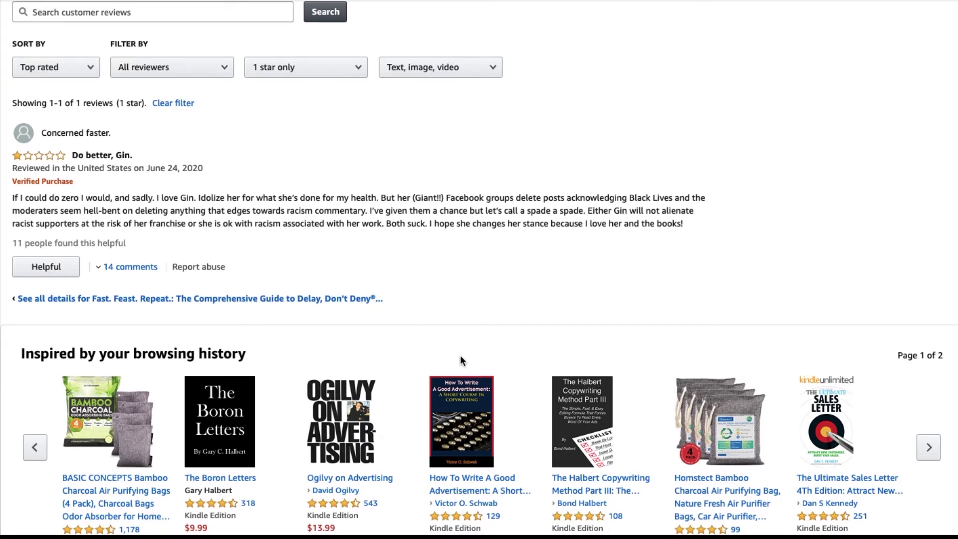
pyautogui.scroll(2, 460, 355)
pyautogui.scroll(-9, 459, 355)
pyautogui.scroll(13, 462, 359)
pyautogui.scroll(4, 461, 359)
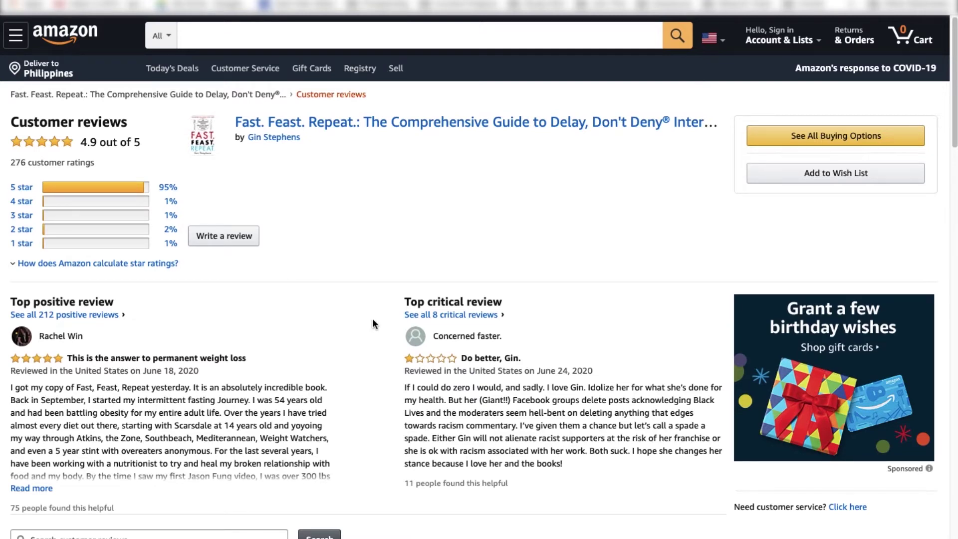
# Switch the book's review list back to 5 star reviews only.
pyautogui.scroll(-1, 372, 322)
pyautogui.scroll(1, 372, 321)
pyautogui.click(43, 188)
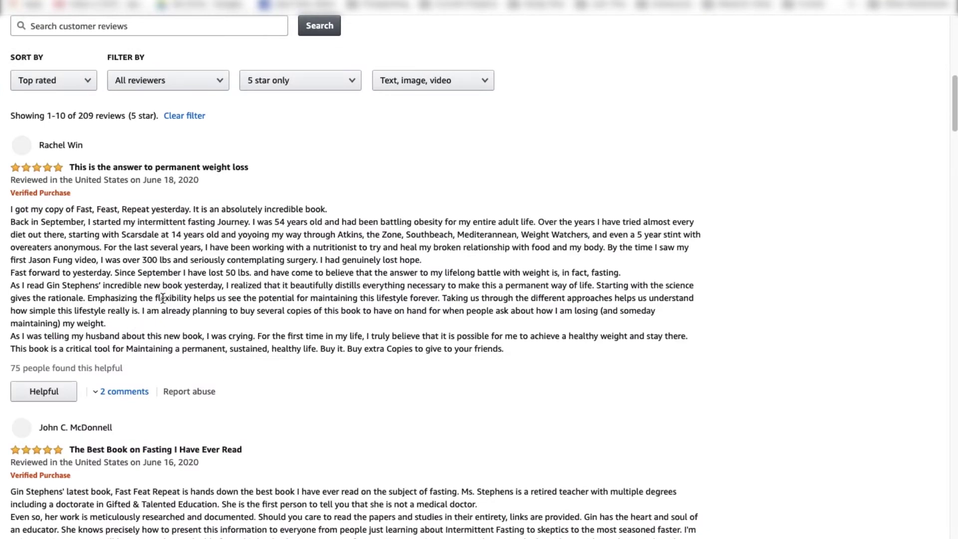
# Browse the 5 star reviews of "Fast. Feast. Repeat." to the end of the list and request the next page.
pyautogui.scroll(-20, 161, 298)
pyautogui.scroll(-20, 205, 299)
pyautogui.scroll(20, 256, 289)
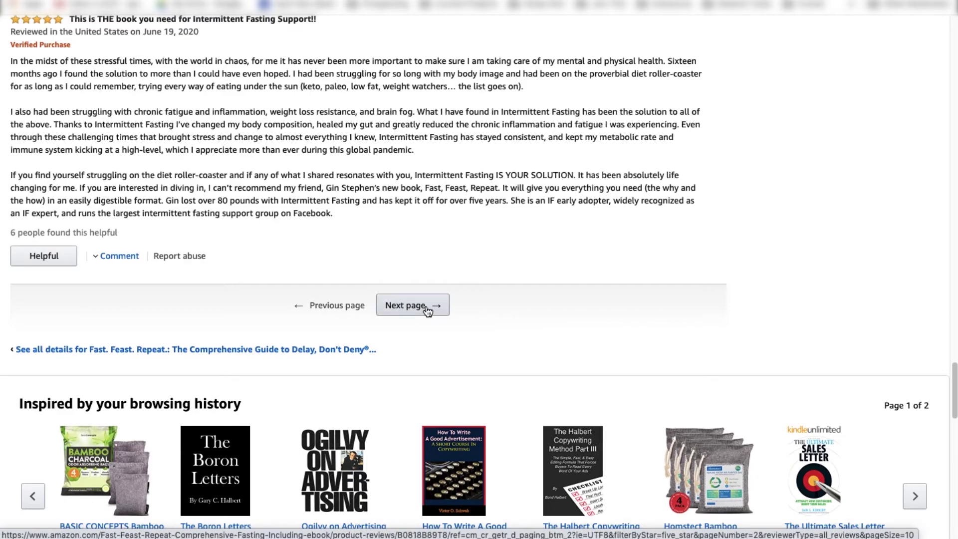
pyautogui.click(427, 307)
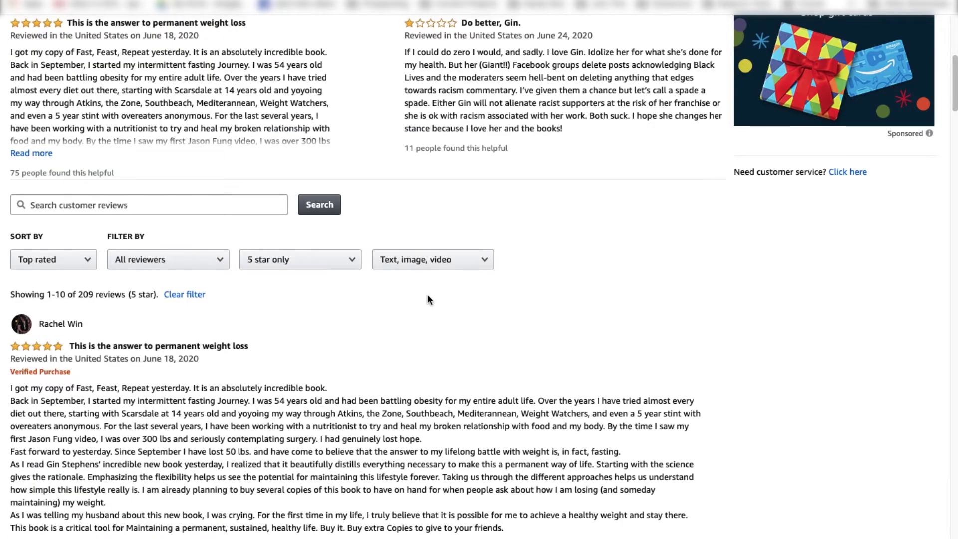
pyautogui.scroll(-2, 427, 300)
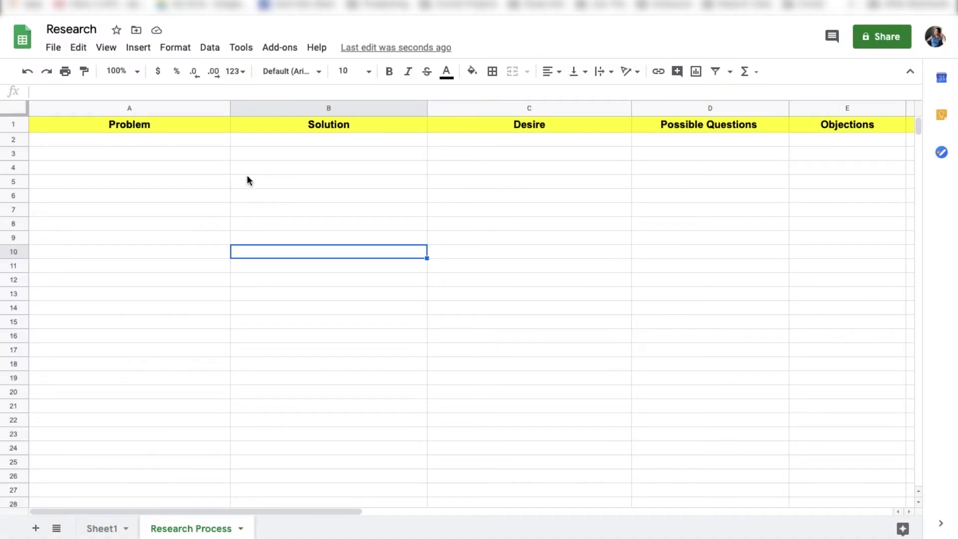
# Switch to the Research spreadsheet in Google Sheets, narrow the Problem column slightly and go through the empty cells under the headings.
pyautogui.moveTo(228, 107); pyautogui.dragTo(214, 108)
pyautogui.click(154, 145)
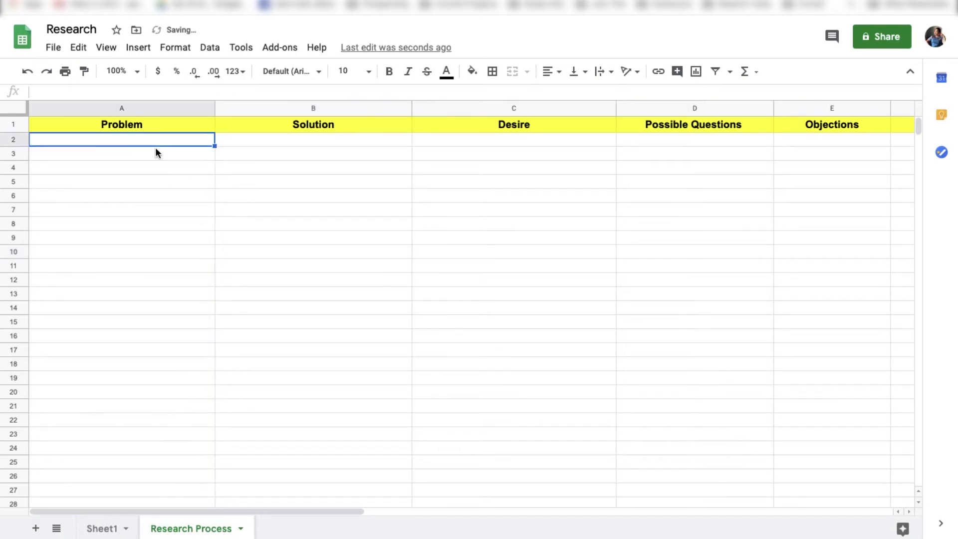
pyautogui.click(299, 145)
pyautogui.click(568, 145)
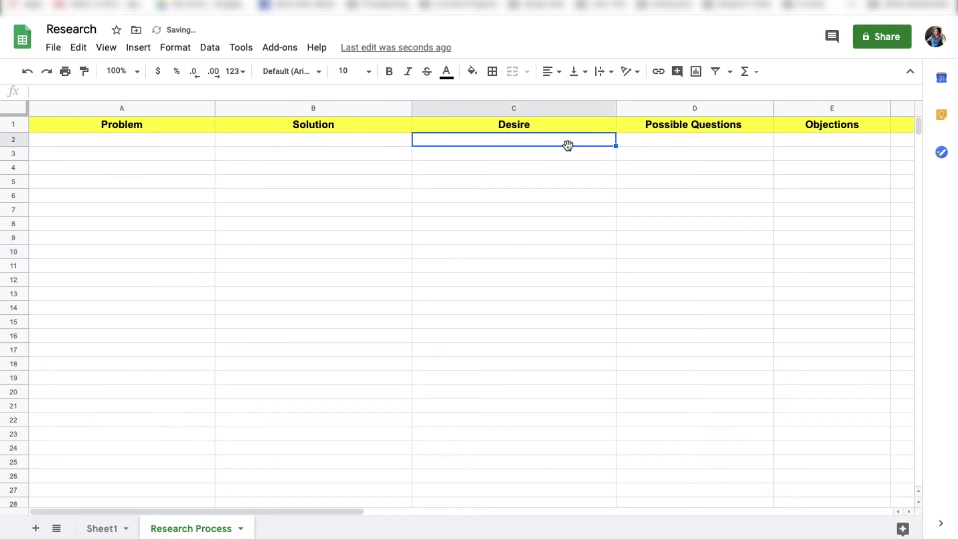
pyautogui.click(713, 145)
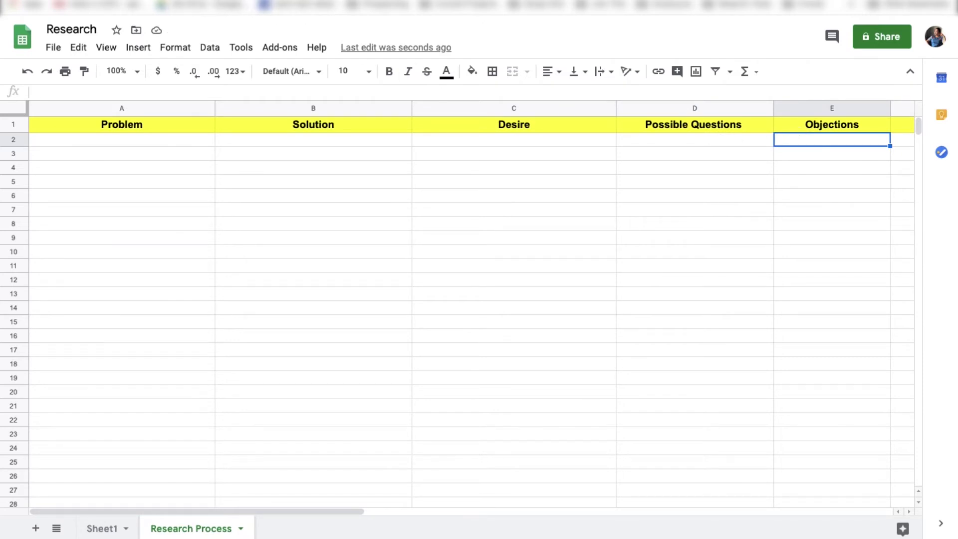
pyautogui.click(134, 143)
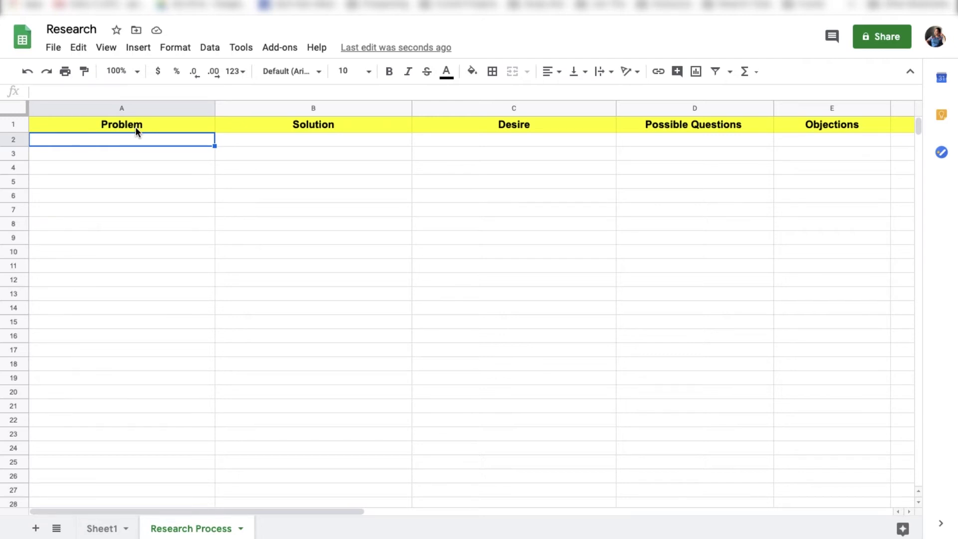
pyautogui.click(218, 226)
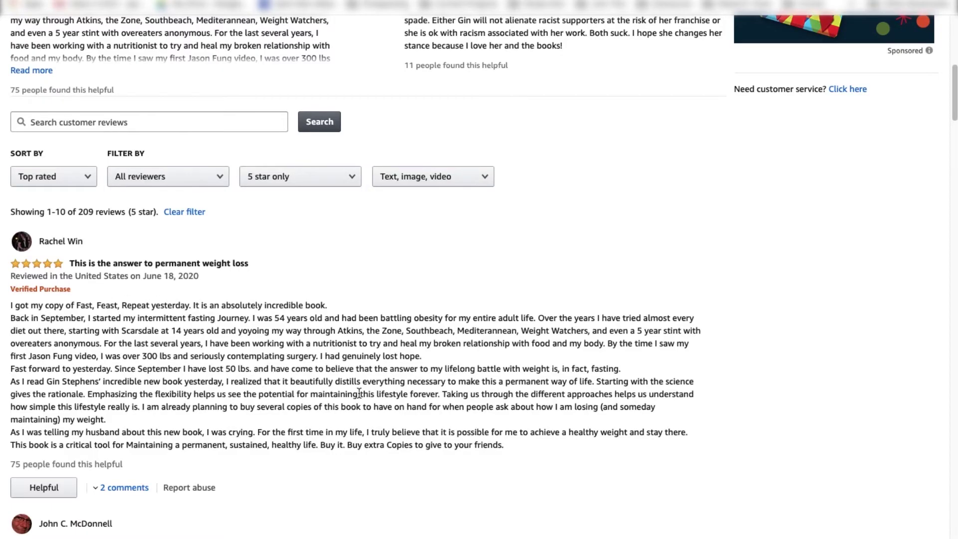
# Return to the Amazon reviews and copy the top 5 star review's passage from "I started my intermittent fasting Journey" to "I had genuinely lost hope.".
pyautogui.scroll(-10, 360, 390)
pyautogui.scroll(15, 360, 383)
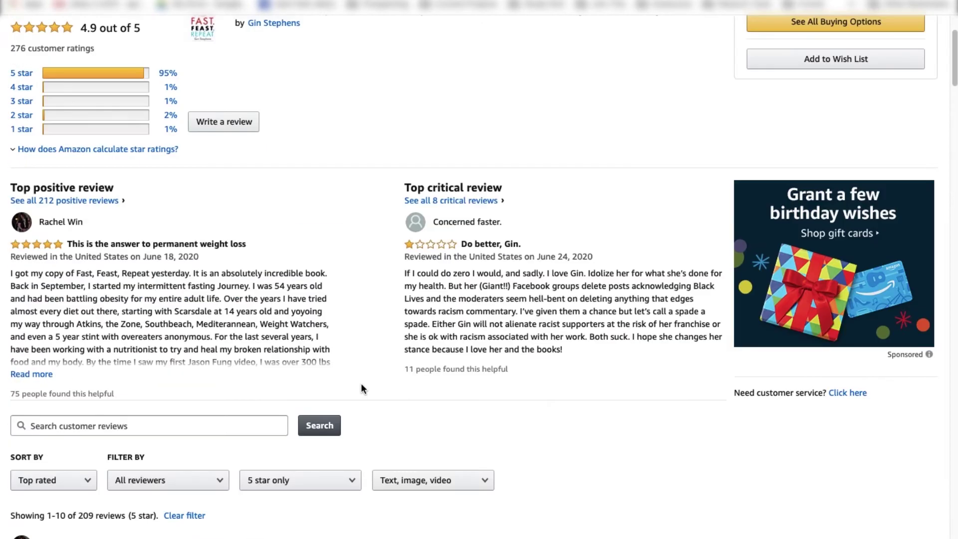
pyautogui.scroll(-2, 361, 384)
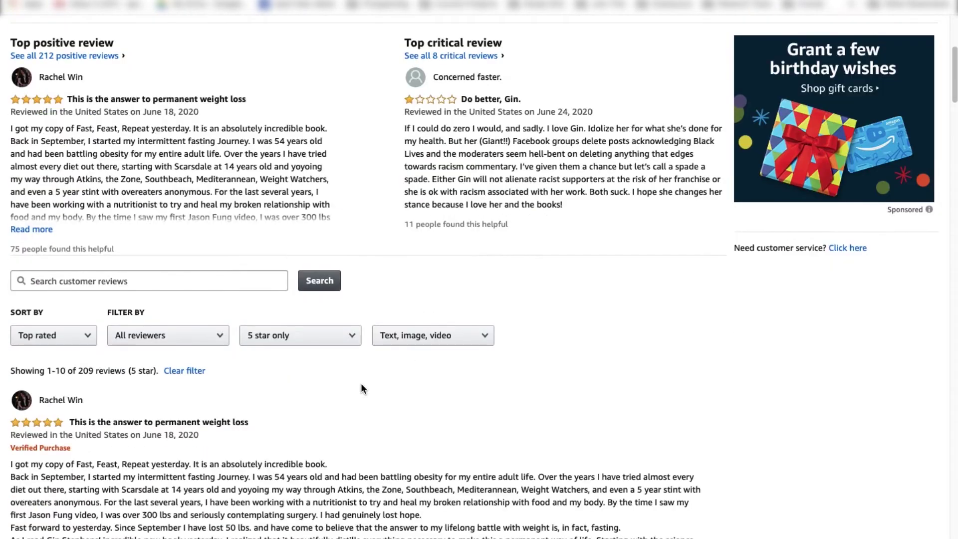
pyautogui.scroll(4, 361, 387)
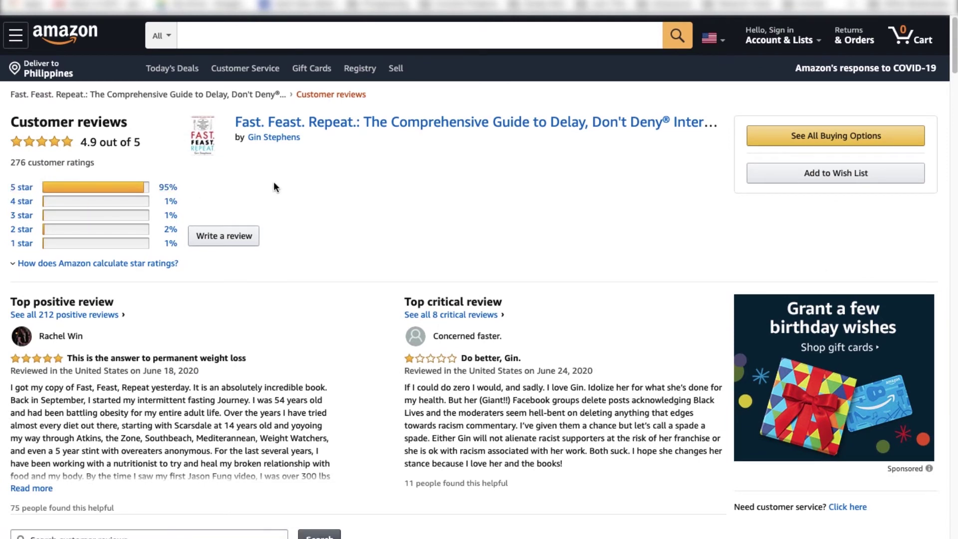
pyautogui.scroll(-7, 298, 381)
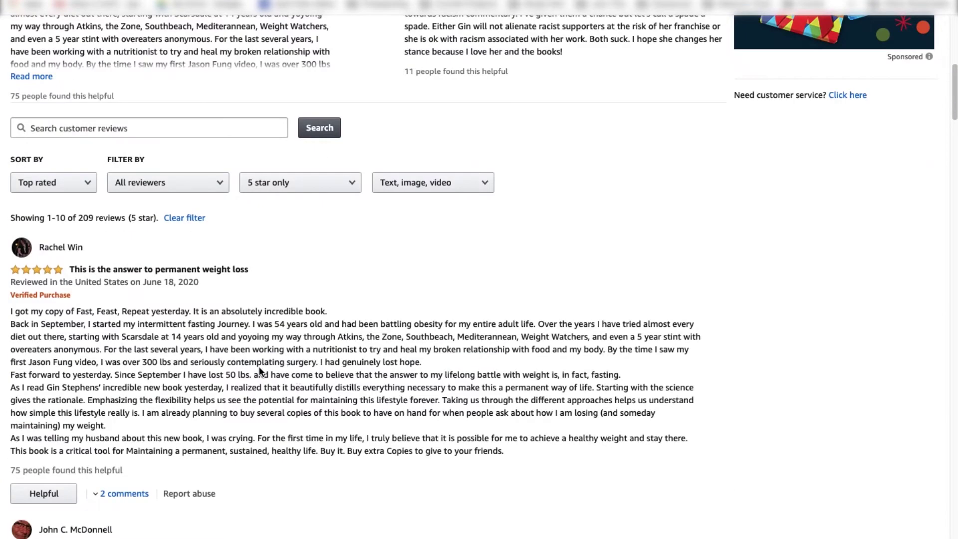
pyautogui.scroll(-1, 258, 373)
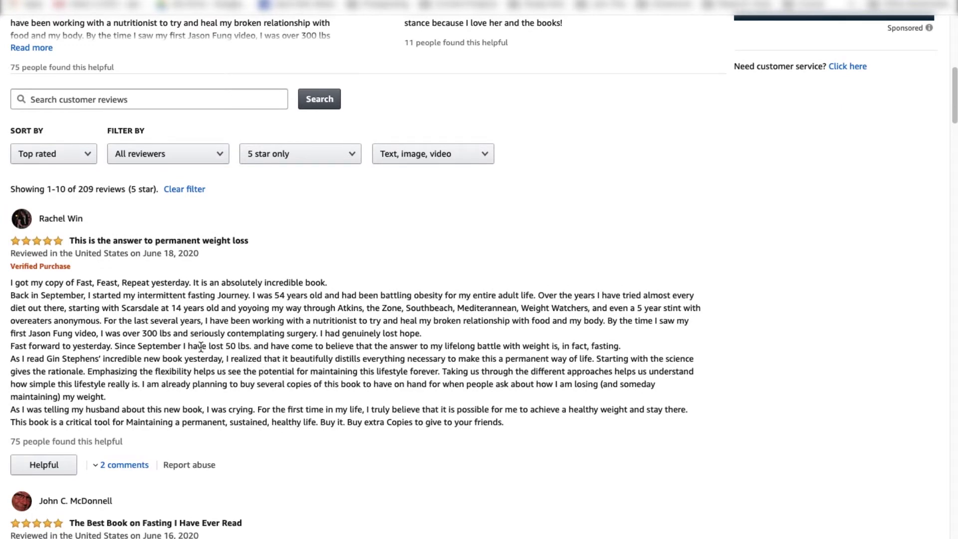
pyautogui.scroll(-1, 200, 347)
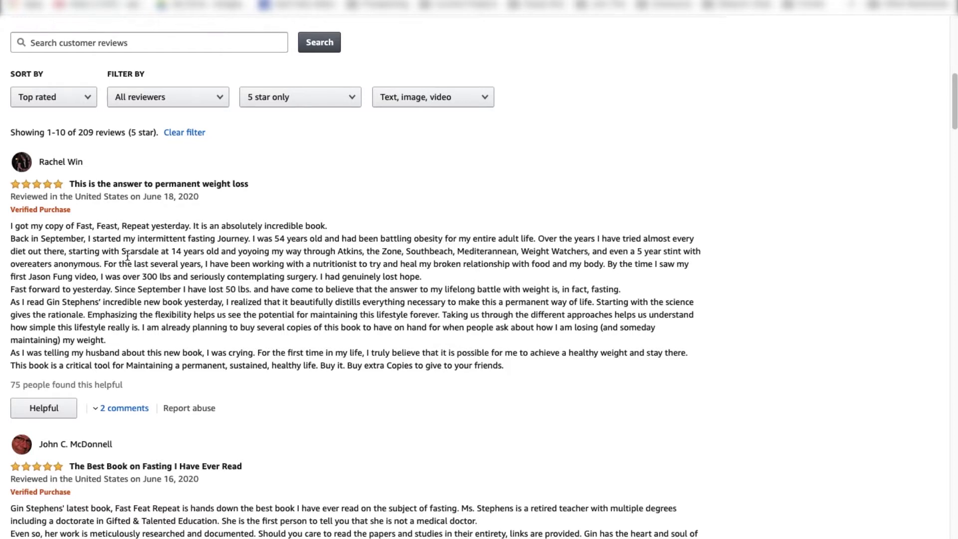
pyautogui.moveTo(86, 238); pyautogui.dragTo(663, 280)
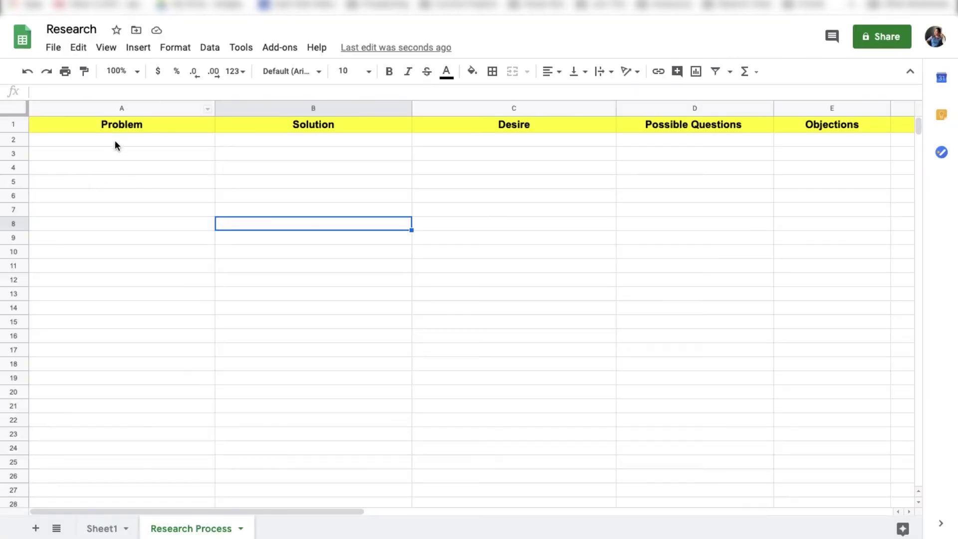
# Paste the copied review passage into the first empty cell under Problem in the Research spreadsheet.
pyautogui.click(114, 144)
pyautogui.doubleClick(115, 138)
pyautogui.hotkey('ctrl', 'v')
pyautogui.click(186, 225)
# Turn on text wrapping for the columns from Problem through Objections.
pyautogui.moveTo(163, 107); pyautogui.dragTo(817, 109)
pyautogui.click(599, 71)
pyautogui.click(617, 94)
pyautogui.click(494, 243)
pyautogui.click(137, 215)
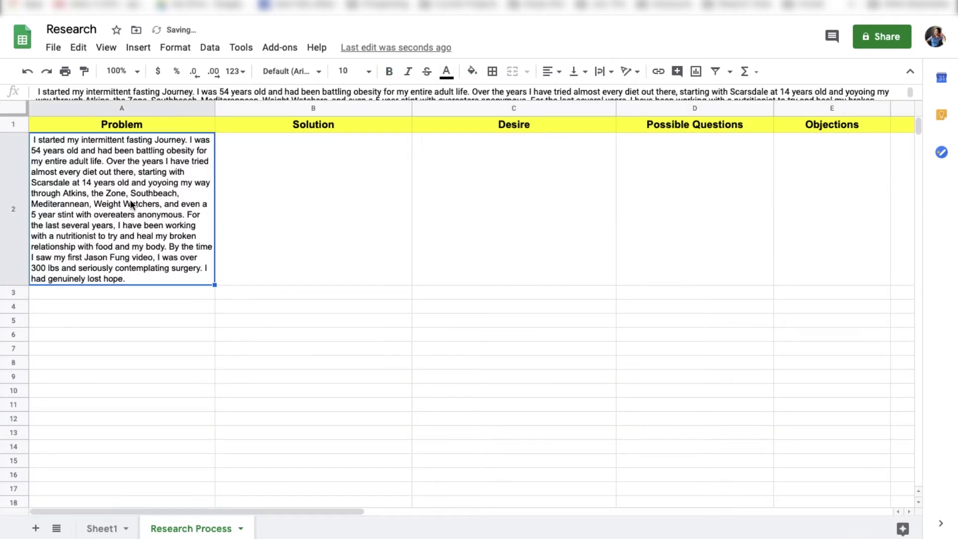
# Reread the top 5 star review on Amazon and compare it with the sheet's Solution, Desire, Possible Questions and Objections columns.
pyautogui.hotkey('ctrl', 'shift', 'Tab')
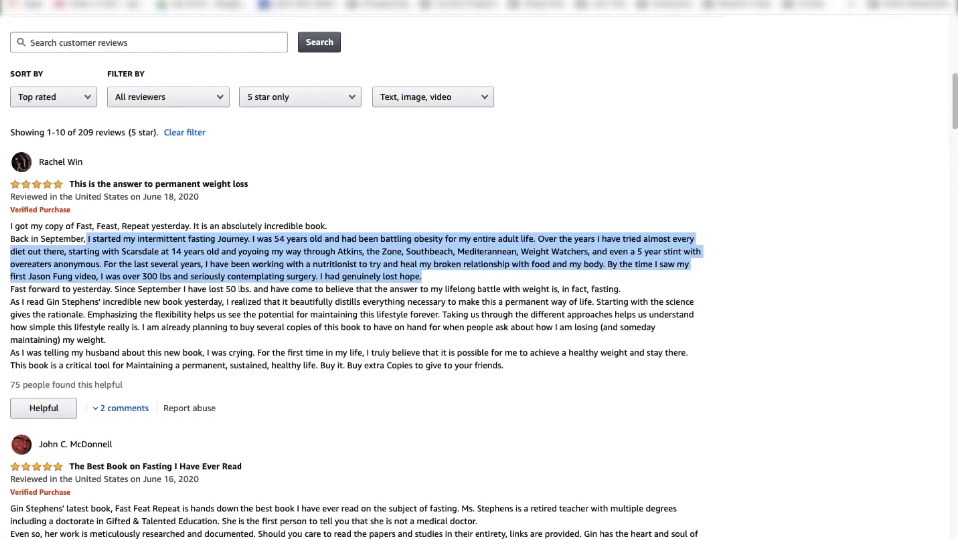
pyautogui.click(351, 285)
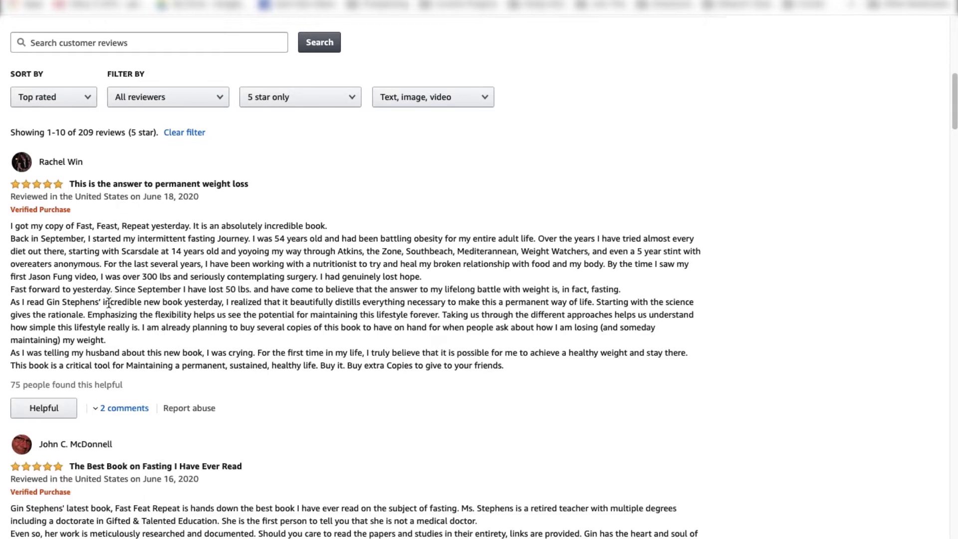
pyautogui.scroll(-1, 108, 302)
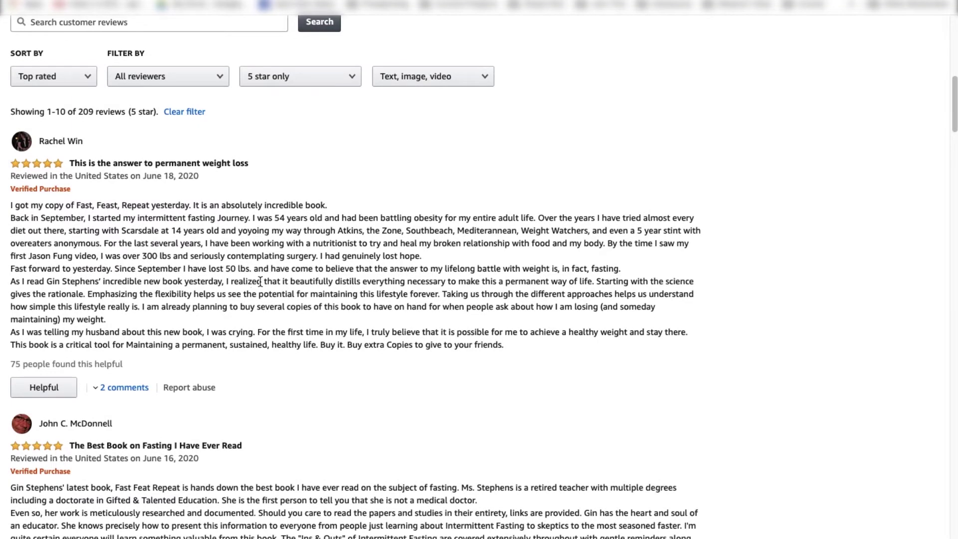
pyautogui.scroll(-1, 328, 280)
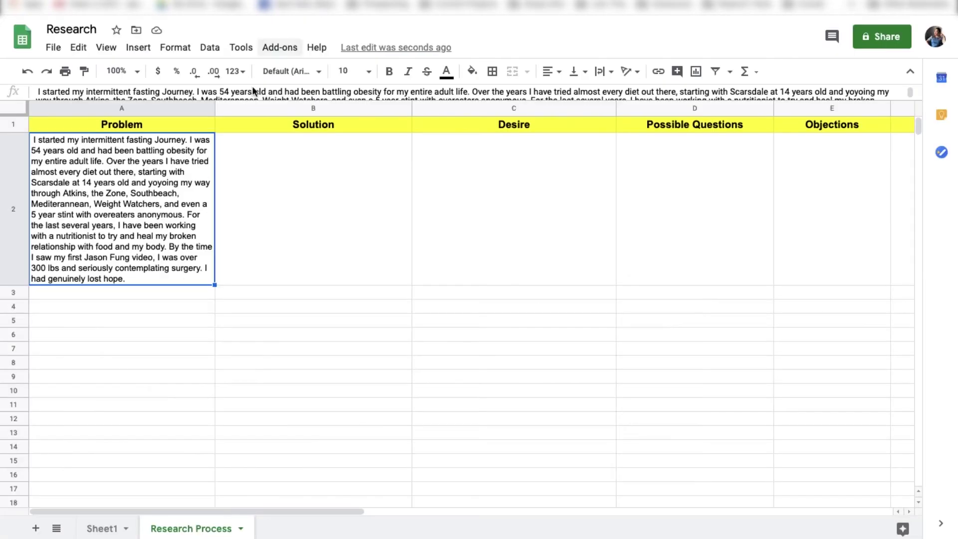
pyautogui.click(338, 171)
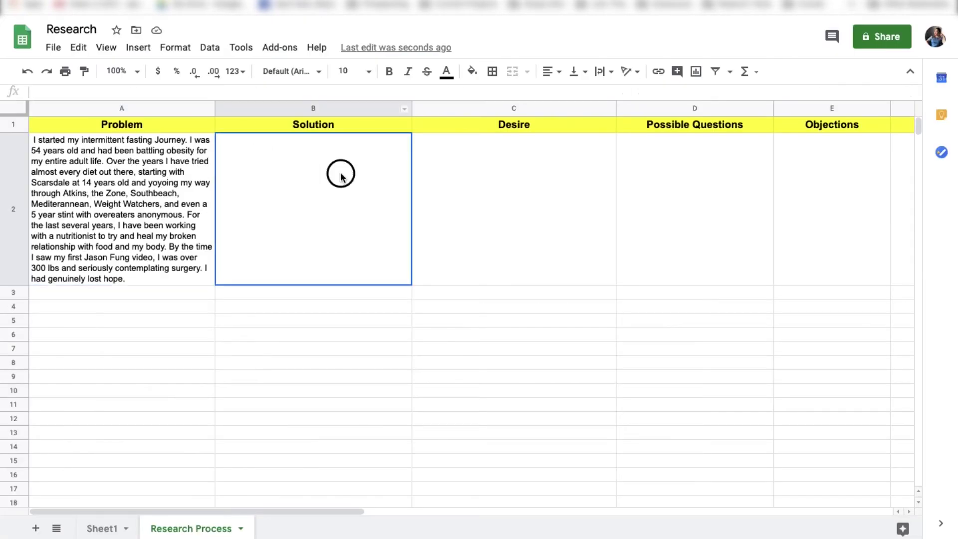
pyautogui.click(503, 175)
pyautogui.click(672, 175)
pyautogui.click(821, 173)
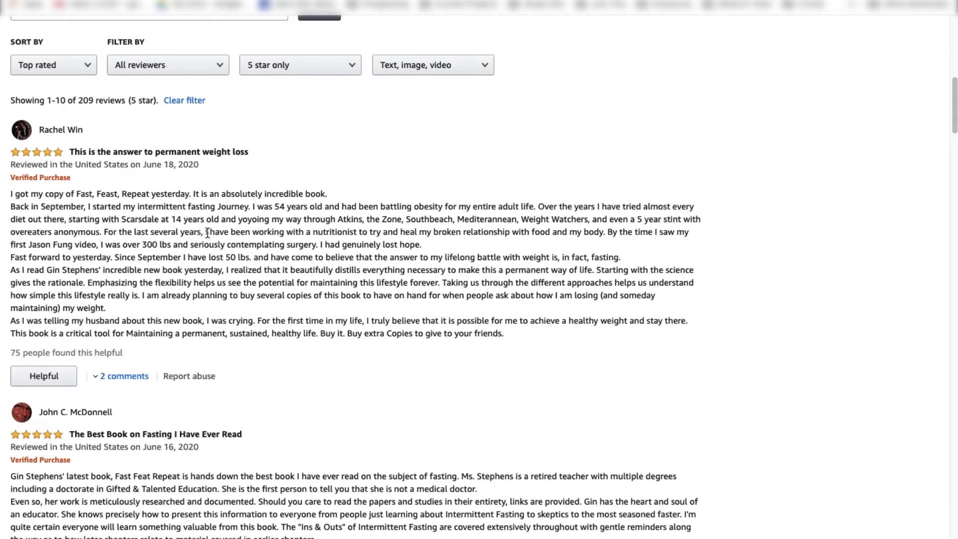
# Copy "I have been working with a nutritionist to try and heal my broken relationship with food and my body" from the review into the Desire cell.
pyautogui.moveTo(205, 232); pyautogui.dragTo(601, 231)
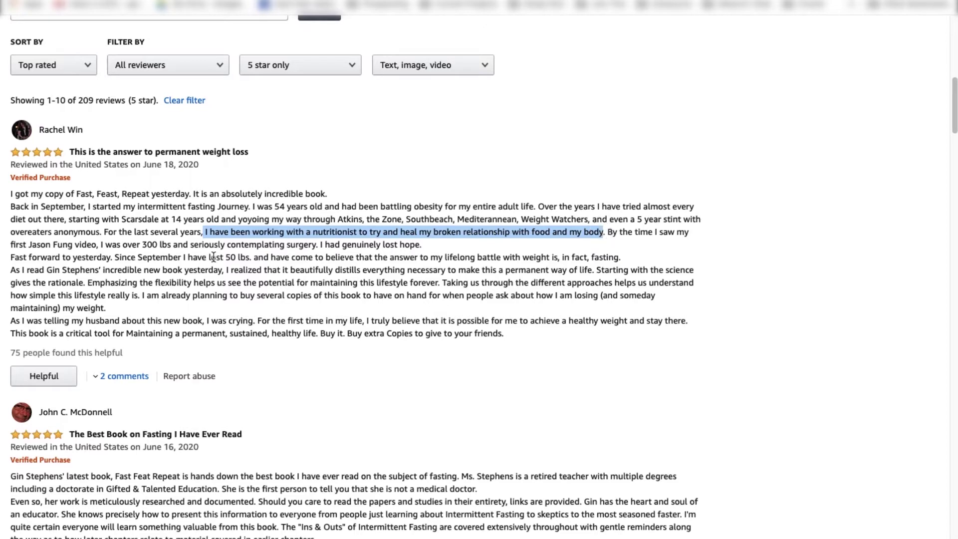
pyautogui.hotkey('ctrl', 'Tab')
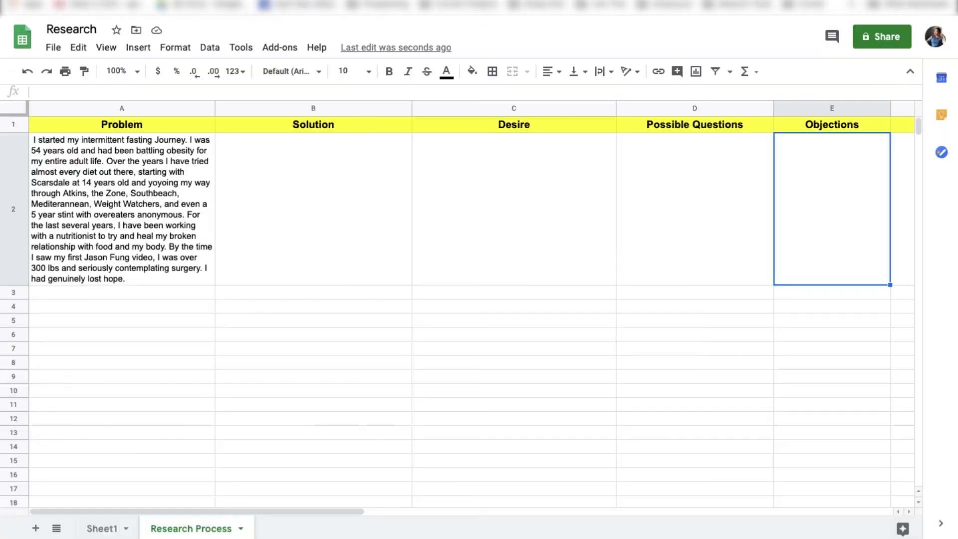
pyautogui.click(495, 183)
pyautogui.write('I have been working with a nutritionist to try and heal my broken relationship with food and my body')
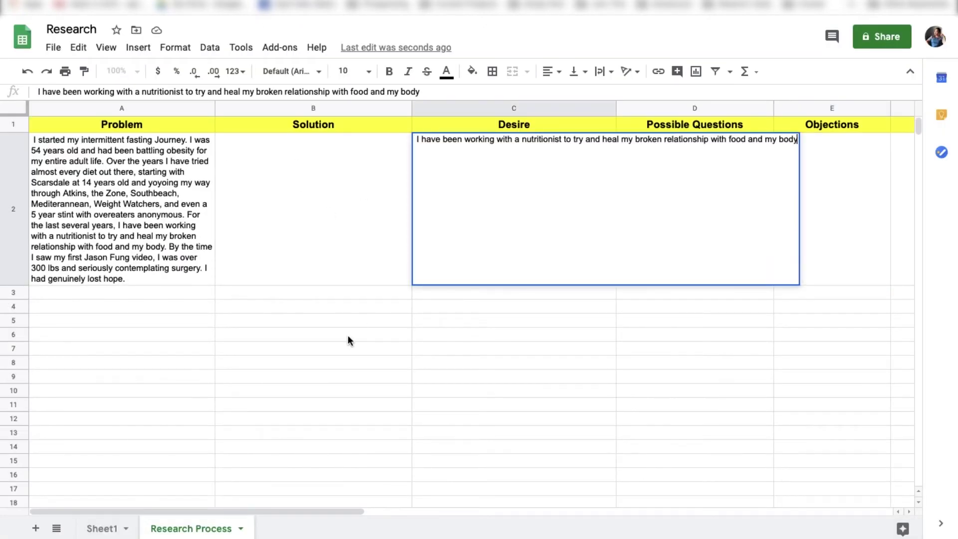
pyautogui.click(348, 334)
# Back in the top 5 star review, copy the passage from "I realized that it beautifully distills everything" to "maintaining) my weight.".
pyautogui.hotkey('ctrl', 'shift', 'Tab')
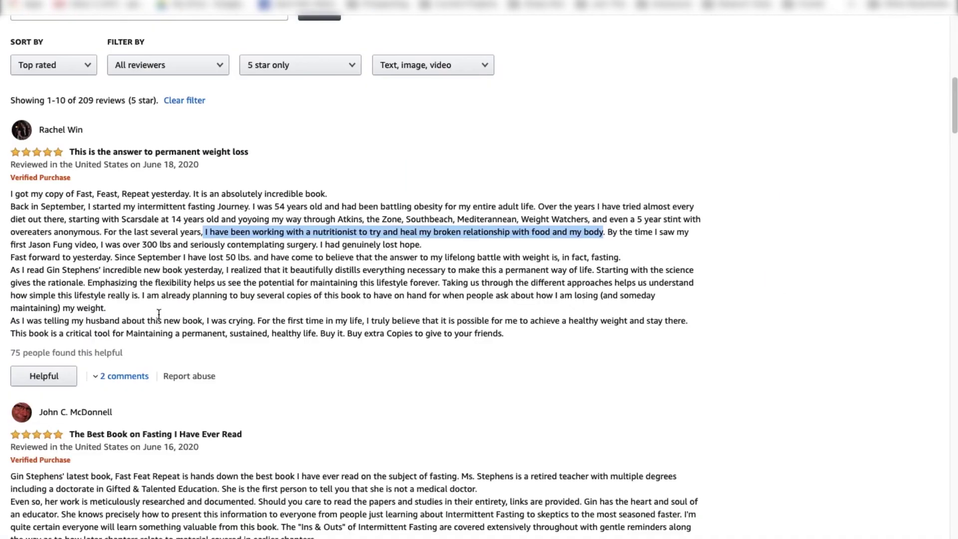
pyautogui.scroll(-1, 40, 265)
pyautogui.scroll(-1, 90, 272)
pyautogui.scroll(-1, 457, 251)
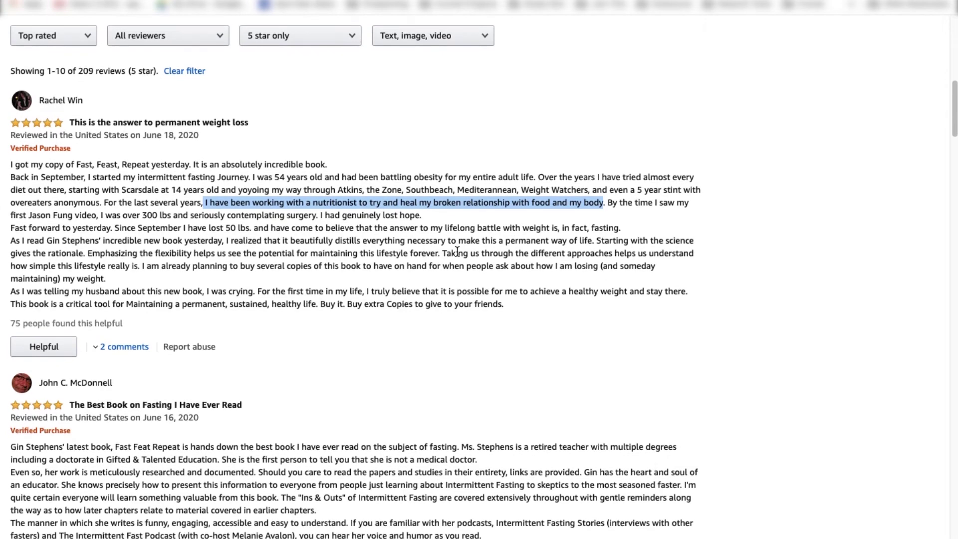
pyautogui.scroll(-1, 456, 252)
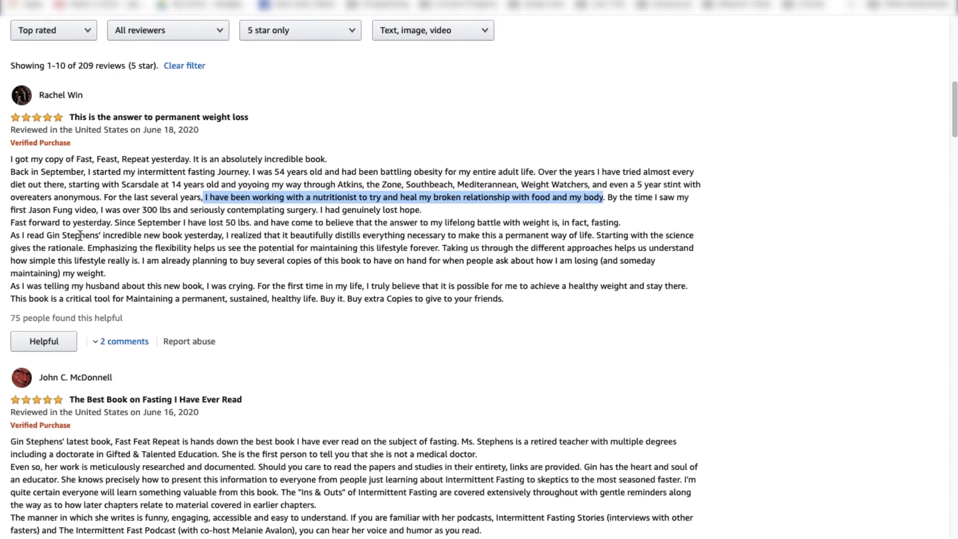
pyautogui.moveTo(226, 236); pyautogui.dragTo(155, 275)
pyautogui.press('super+c')
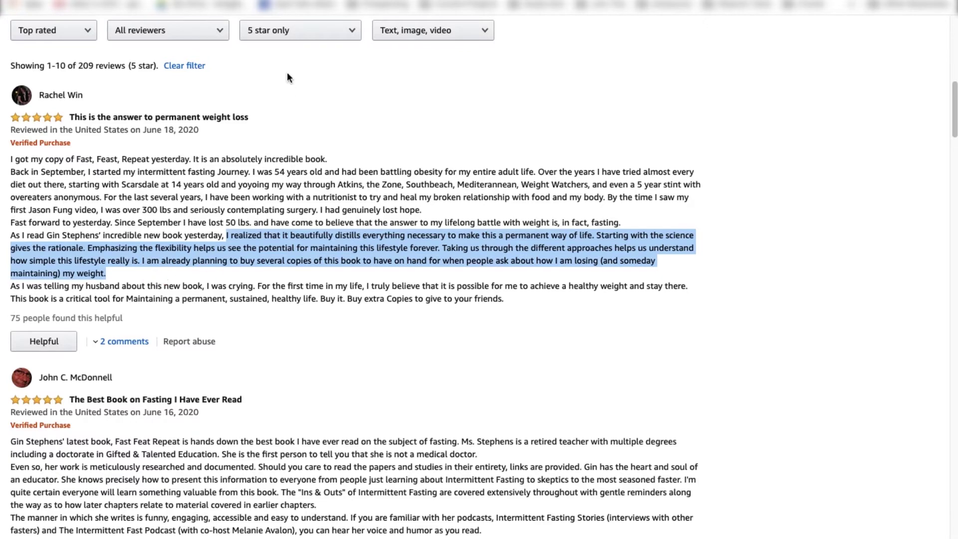
# Paste the copied passage into the Solution cell of row 2 in the Research spreadsheet.
pyautogui.click(304, 7)
pyautogui.click(295, 159)
pyautogui.press('super+v')
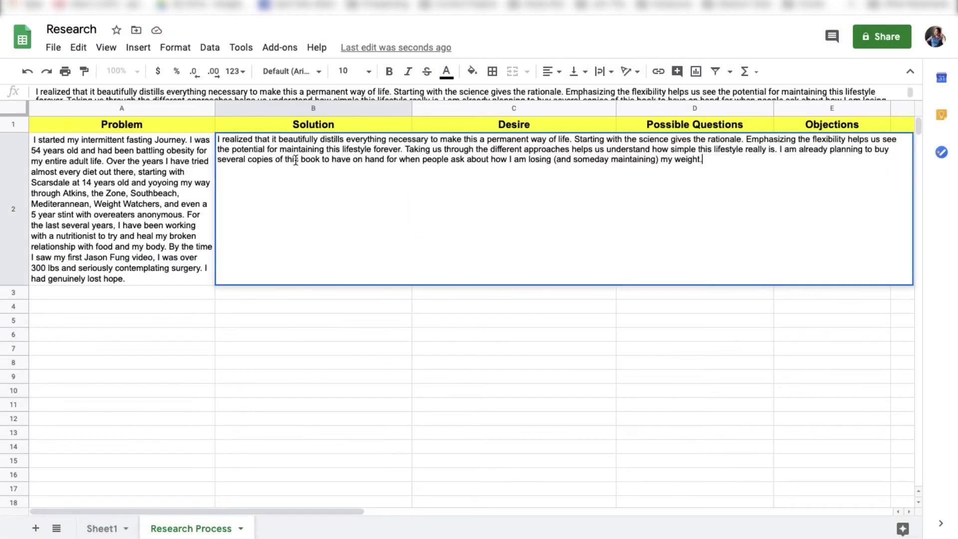
pyautogui.click(357, 348)
pyautogui.click(329, 228)
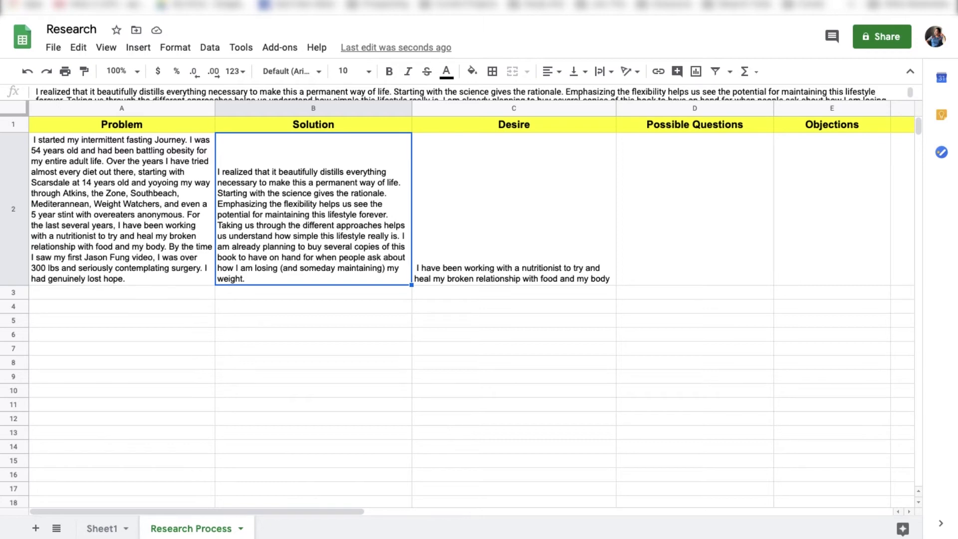
# Return to the Amazon reviews and read the 5 star review titled "The Best Book on Fasting I Have Ever Read".
pyautogui.press('super+Tab')
pyautogui.scroll(-5, 260, 459)
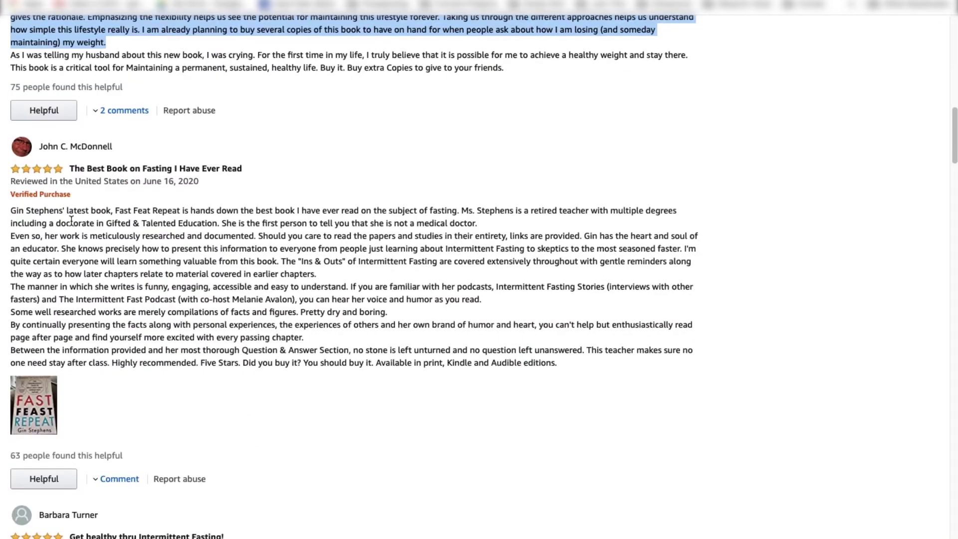
pyautogui.scroll(-6, 15, 288)
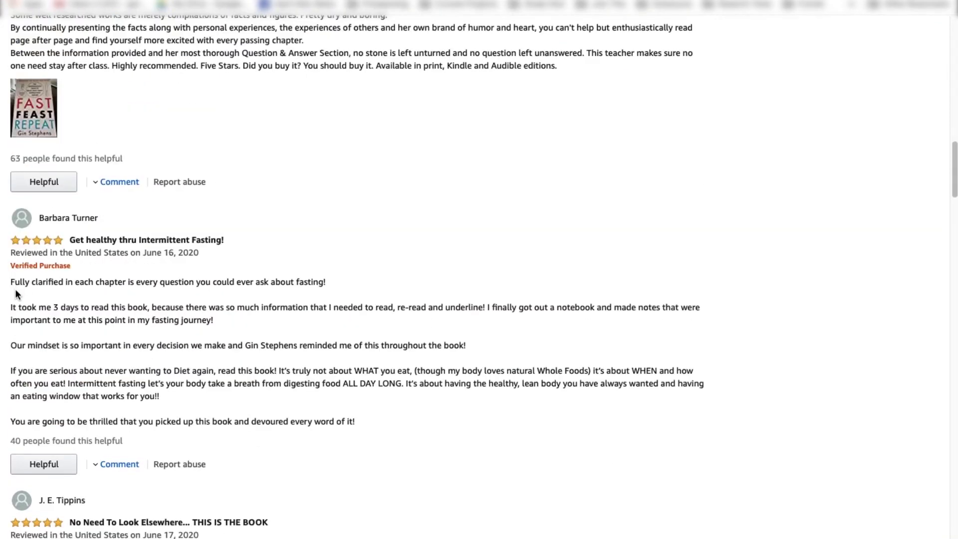
pyautogui.scroll(5, 16, 291)
pyautogui.moveTo(4, 148)
pyautogui.mouseDown()
pyautogui.moveTo(599, 286)
pyautogui.moveTo(592, 301)
pyautogui.moveTo(129, 226)
pyautogui.moveTo(13, 144)
pyautogui.mouseUp()
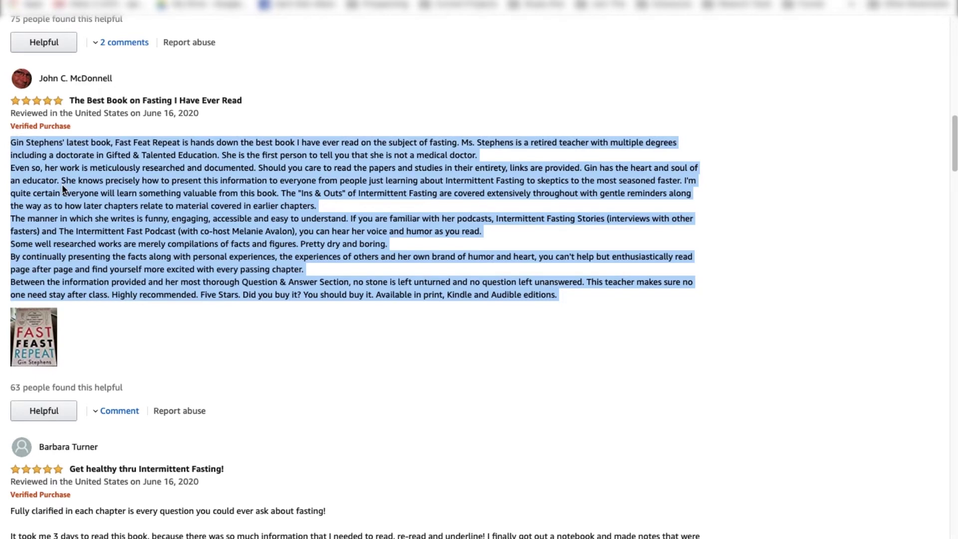
pyautogui.click(99, 209)
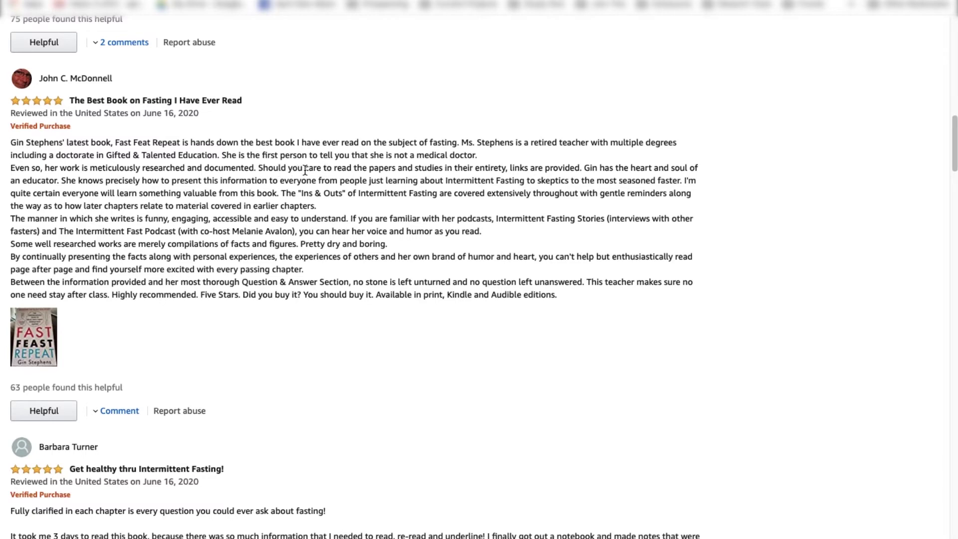
# Add a new blank sheet to the Research spreadsheet, after the Research Process sheet.
pyautogui.moveTo(305, 168); pyautogui.dragTo(504, 168)
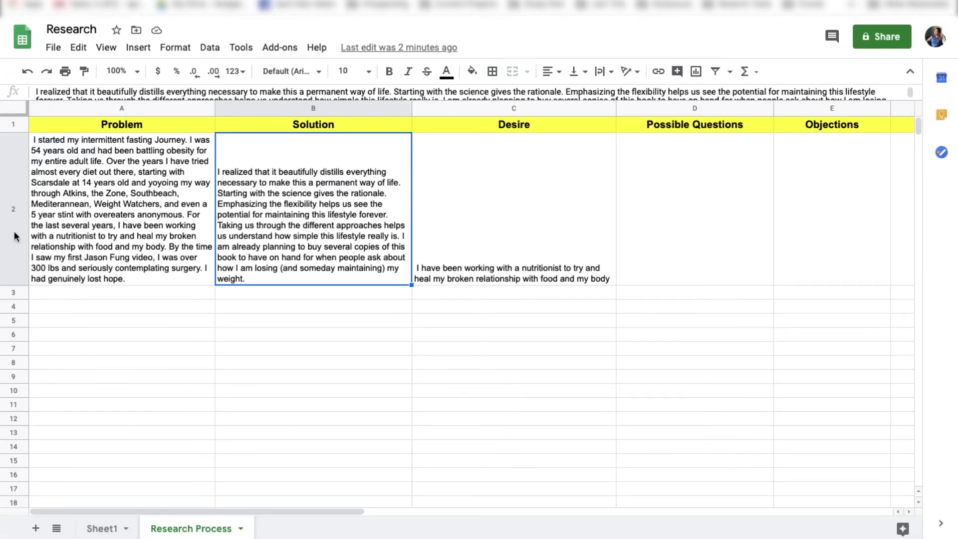
pyautogui.click(36, 528)
pyautogui.doubleClick(282, 529)
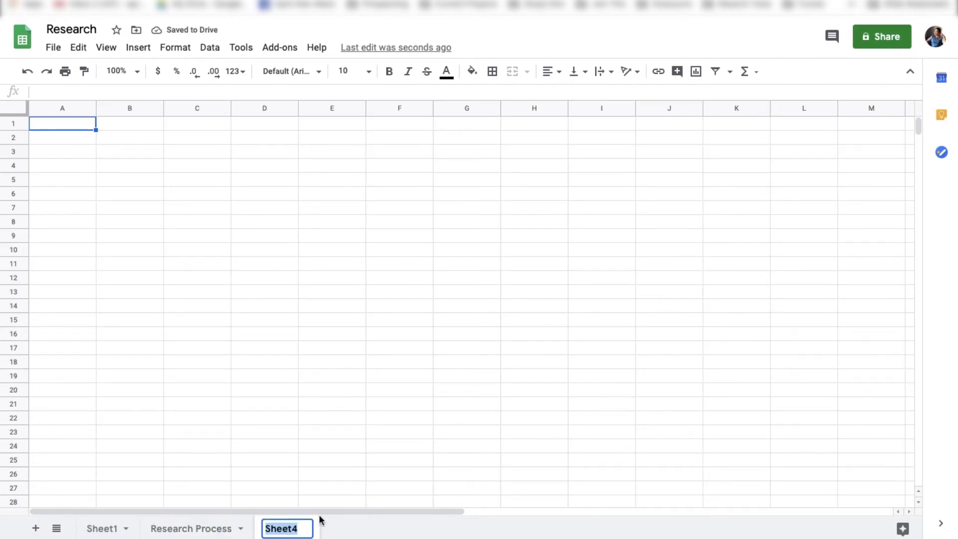
pyautogui.press('Return')
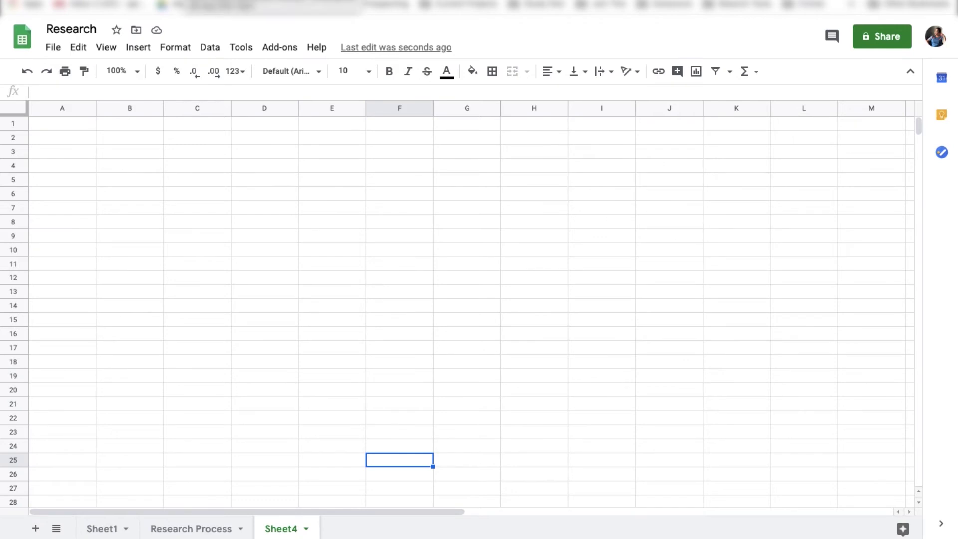
# Return to the Amazon reviews and read the 5 star review titled "Get healthy thru Intermittent Fasting!".
pyautogui.click(225, 1)
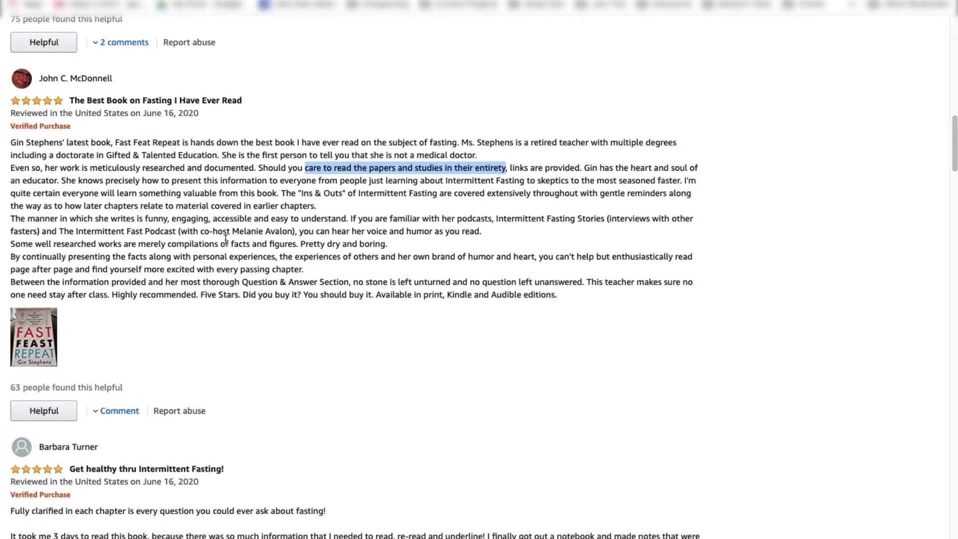
pyautogui.click(311, 202)
pyautogui.scroll(-3, 243, 306)
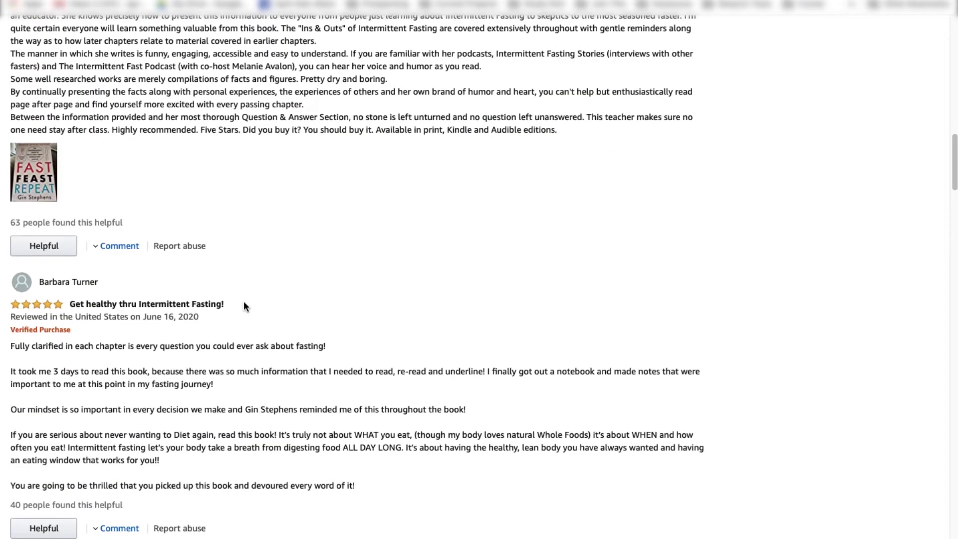
pyautogui.scroll(-3, 613, 327)
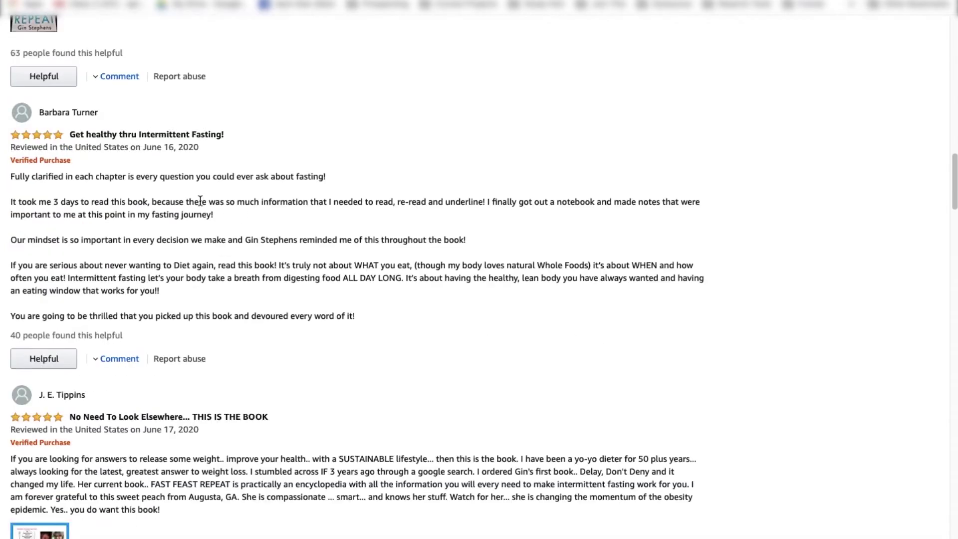
pyautogui.moveTo(184, 201); pyautogui.dragTo(357, 220)
pyautogui.moveTo(43, 239); pyautogui.dragTo(439, 240)
pyautogui.click(439, 239)
pyautogui.moveTo(11, 265); pyautogui.dragTo(361, 294)
pyautogui.click(354, 264)
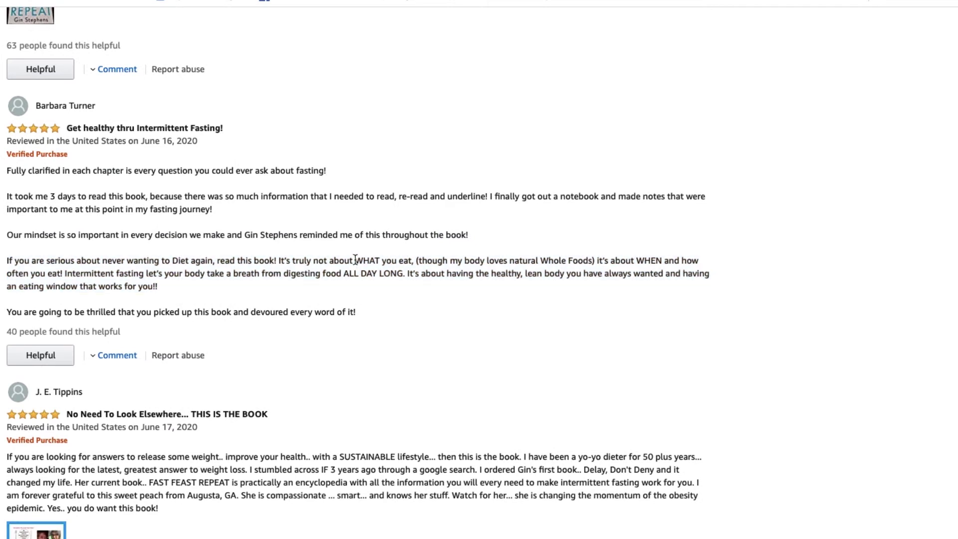
pyautogui.moveTo(277, 260); pyautogui.dragTo(705, 278)
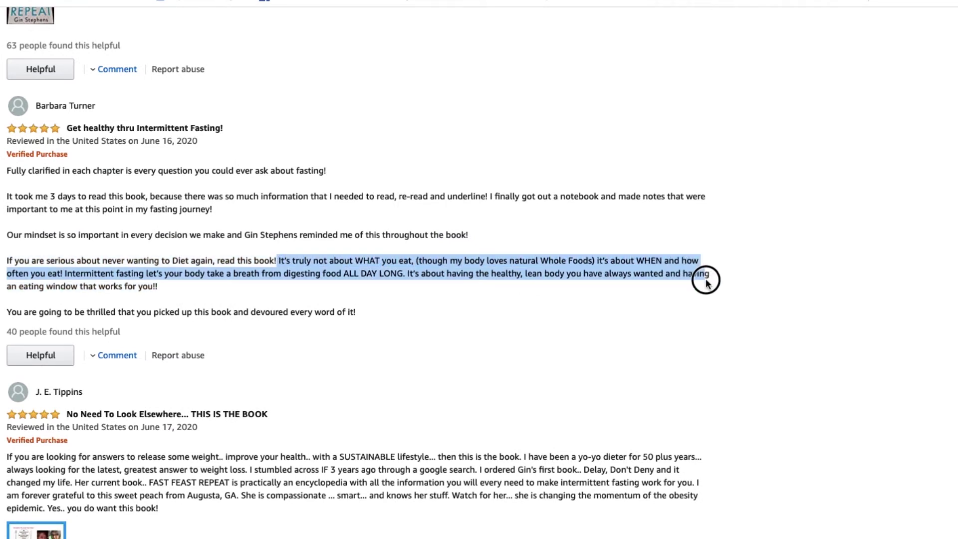
pyautogui.click(705, 278)
# Copy the passage from "Intermittent fasting let's your body" to "works for you!!" into the Solution cell of row 3 on the Research Process sheet.
pyautogui.moveTo(65, 273); pyautogui.dragTo(407, 286)
pyautogui.hotkey('ctrl', 'c')
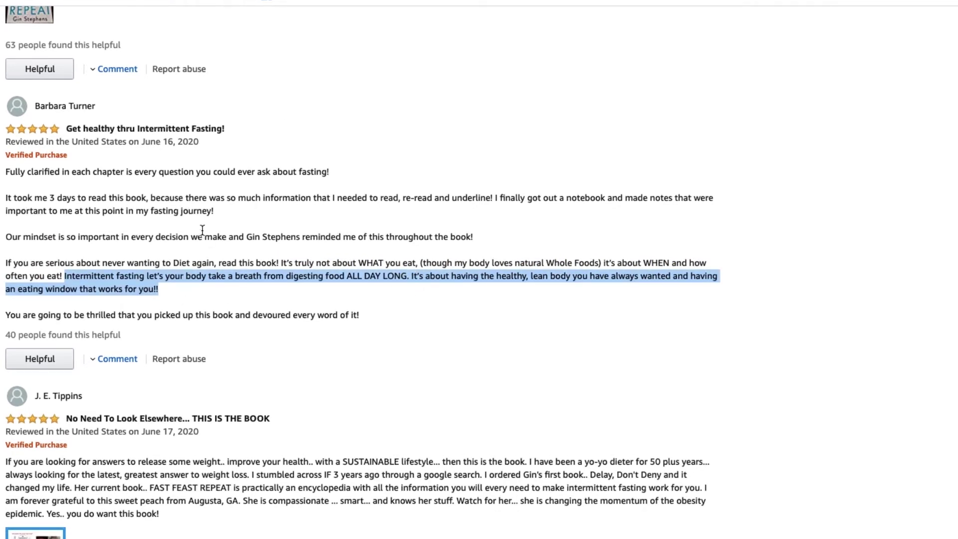
pyautogui.click(306, 1)
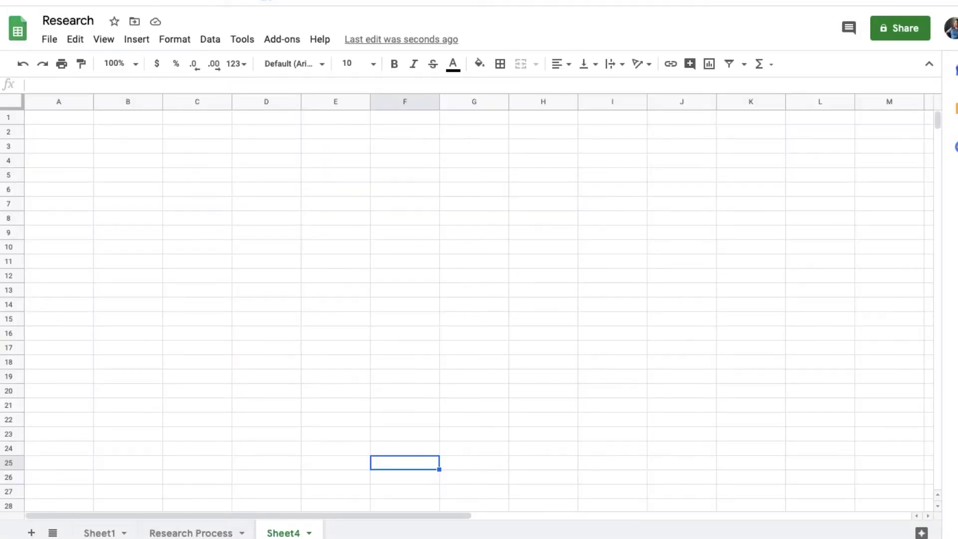
pyautogui.click(187, 531)
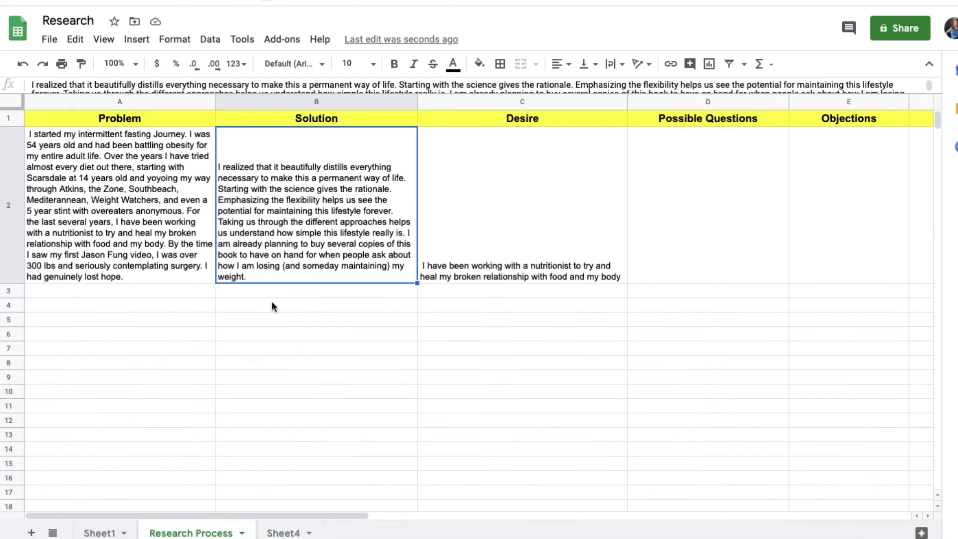
pyautogui.click(284, 298)
pyautogui.hotkey('ctrl', 'v')
pyautogui.click(128, 379)
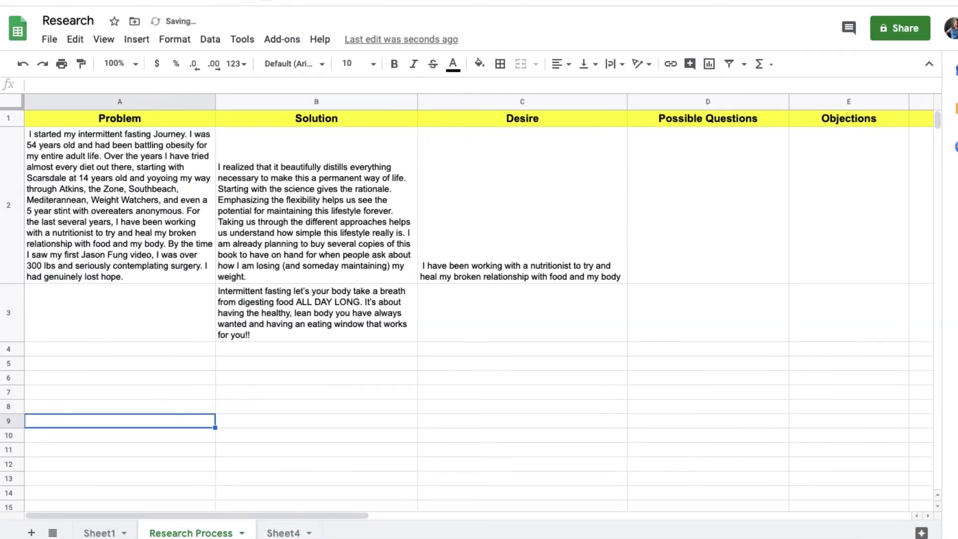
# From the review "No Need To Look Elsewhere", copy "to release some weight" through "then this is the book." into the Desire cell of row 3.
pyautogui.click(199, 1)
pyautogui.scroll(-3, 396, 388)
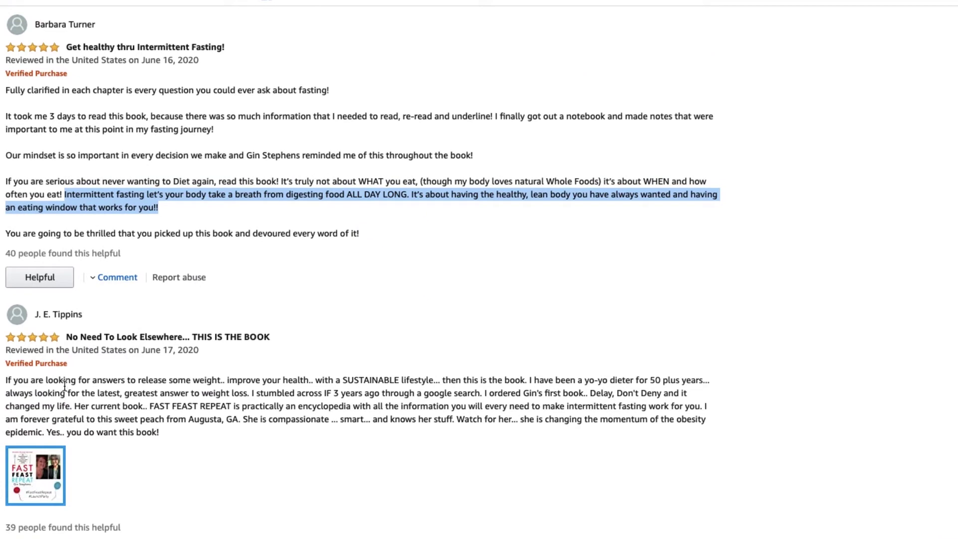
pyautogui.moveTo(65, 384); pyautogui.dragTo(252, 391)
pyautogui.click(146, 386)
pyautogui.moveTo(128, 382); pyautogui.dragTo(534, 376)
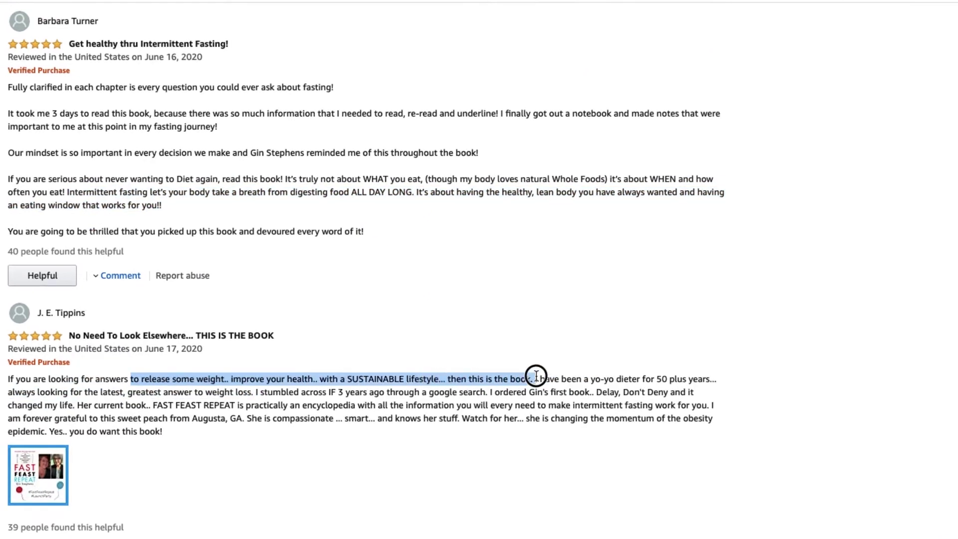
pyautogui.hotkey('ctrl', 'c')
pyautogui.hotkey('ctrl', 'Tab')
pyautogui.doubleClick(465, 330)
pyautogui.hotkey('ctrl', 'v')
pyautogui.press('Return')
# Copy the same review's passage from "I have been a yo-yo dieter" to "through a google search." into the Problem cell of row 3.
pyautogui.hotkey('ctrl', 'Tab')
pyautogui.moveTo(535, 293); pyautogui.dragTo(488, 309)
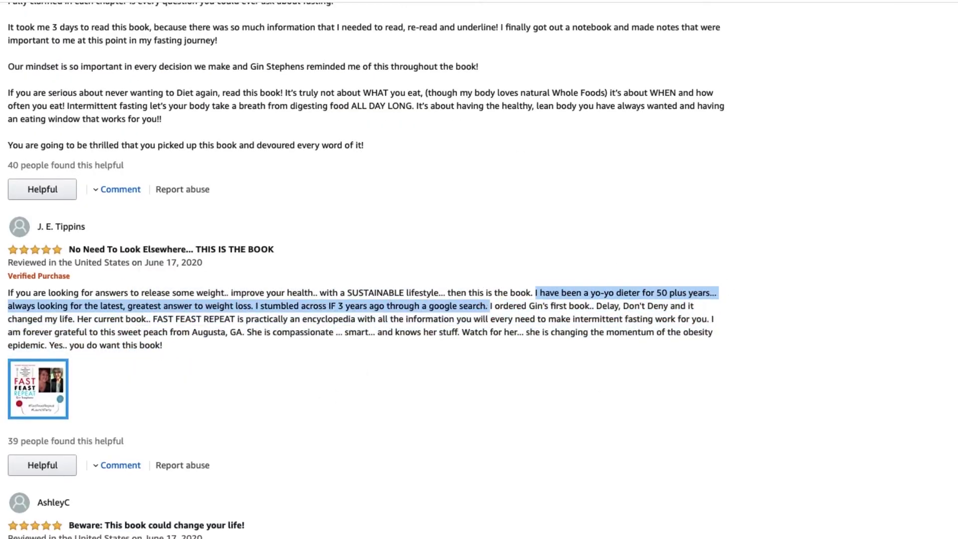
pyautogui.hotkey('ctrl', 'c')
pyautogui.hotkey('ctrl', 'Tab')
pyautogui.click(118, 342)
pyautogui.hotkey('ctrl', 'v')
pyautogui.hotkey('ctrl', 'Tab')
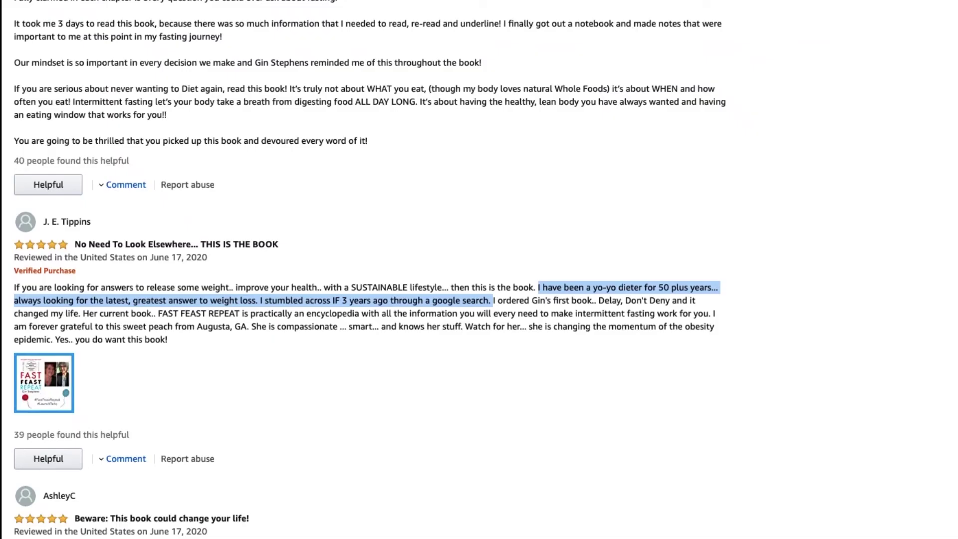
# Copy the review's passage from "practically an encyclopedia" to "make intermittent fasting work for you.".
pyautogui.click(414, 389)
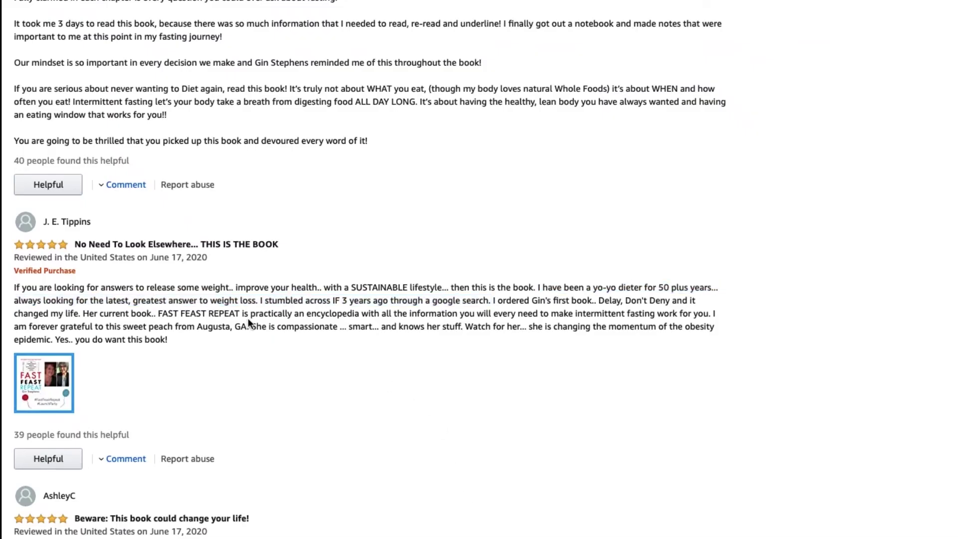
pyautogui.moveTo(83, 314); pyautogui.dragTo(376, 313)
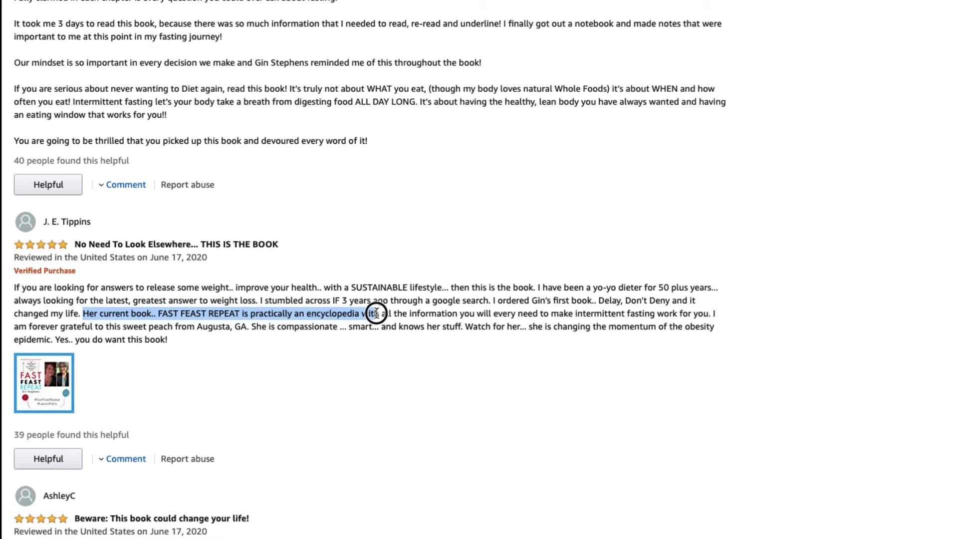
pyautogui.moveTo(376, 313); pyautogui.dragTo(376, 314)
pyautogui.click(439, 371)
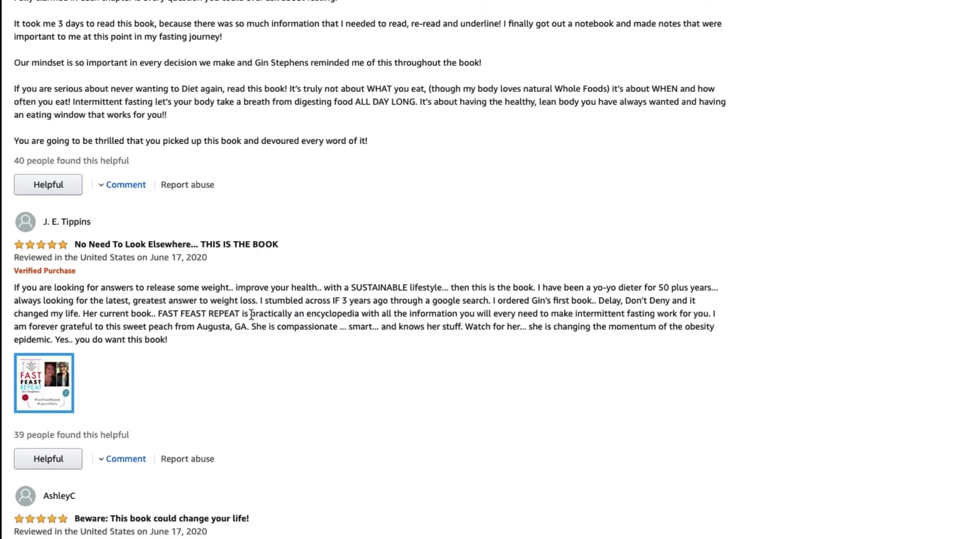
pyautogui.moveTo(251, 313); pyautogui.dragTo(710, 313)
# Switch to the Research spreadsheet and rename Sheet4 as "Descriptions/ Terms".
pyautogui.press('super+Tab')
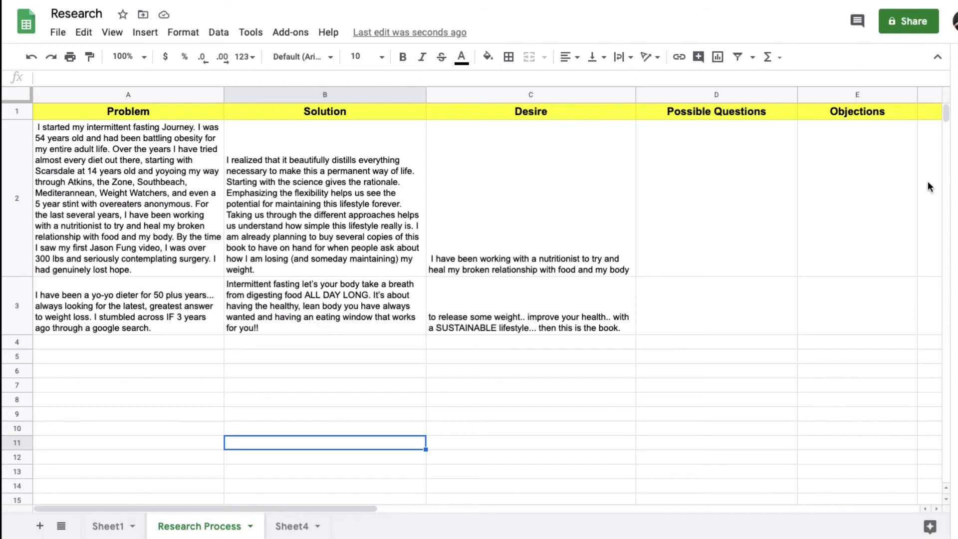
pyautogui.click(322, 522)
pyautogui.doubleClick(297, 526)
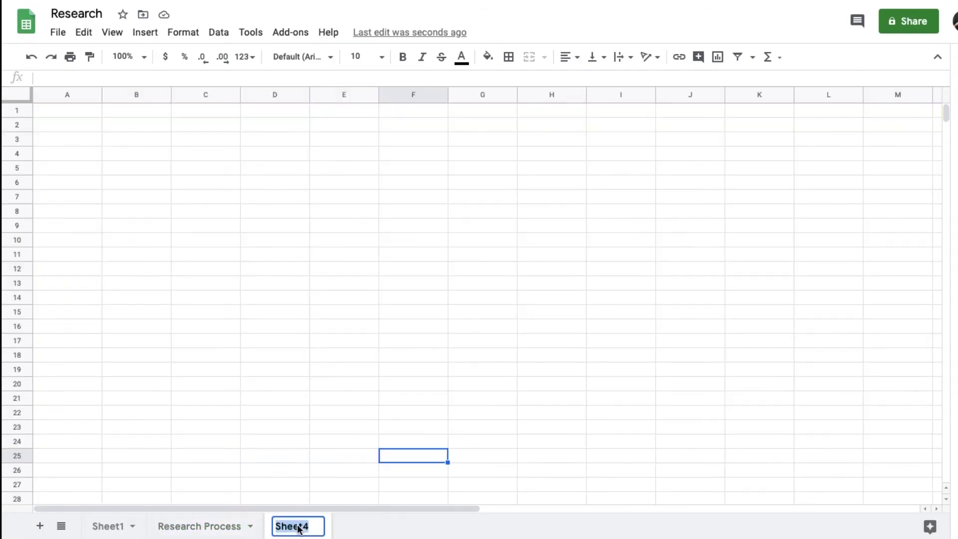
pyautogui.write('R')
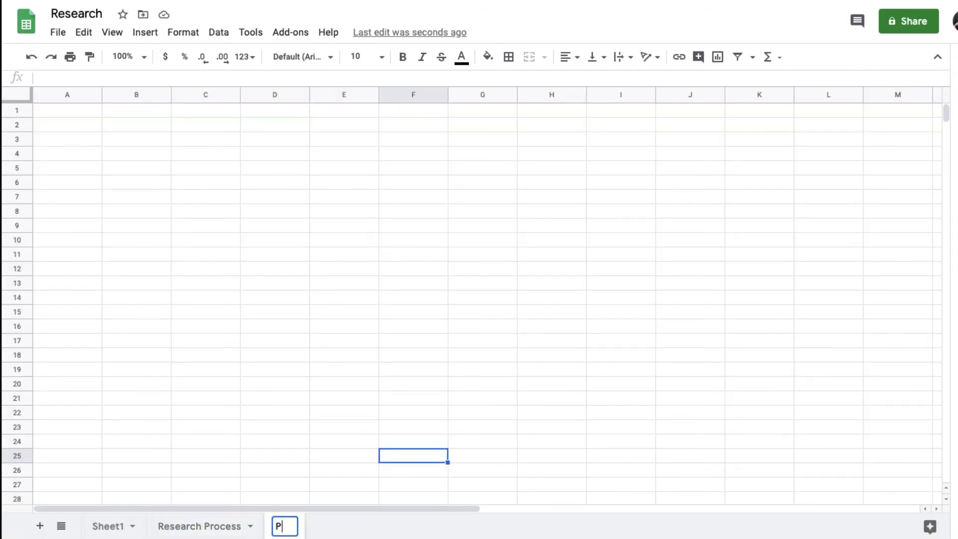
pyautogui.press('BackSpace')
pyautogui.write('Descri')
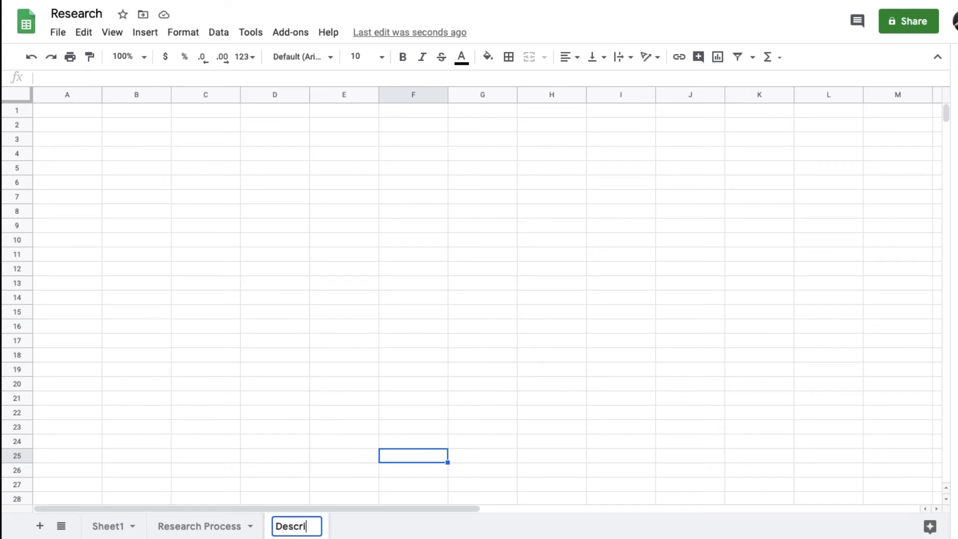
pyautogui.write('ptions/')
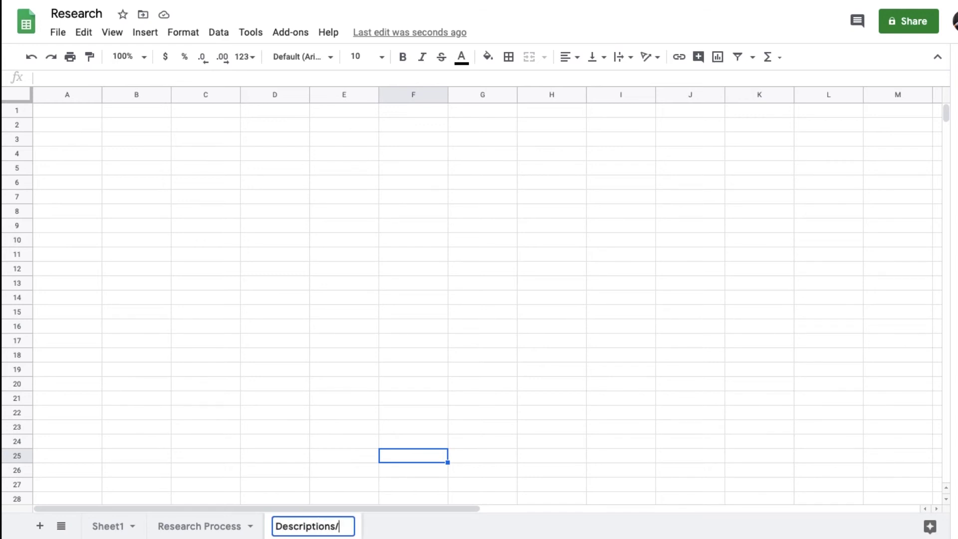
pyautogui.write(' Trems')
pyautogui.press('BackSpace')
pyautogui.press('BackSpace')
pyautogui.press('BackSpace')
pyautogui.press('BackSpace')
pyautogui.write('erms')
pyautogui.click(17, 225)
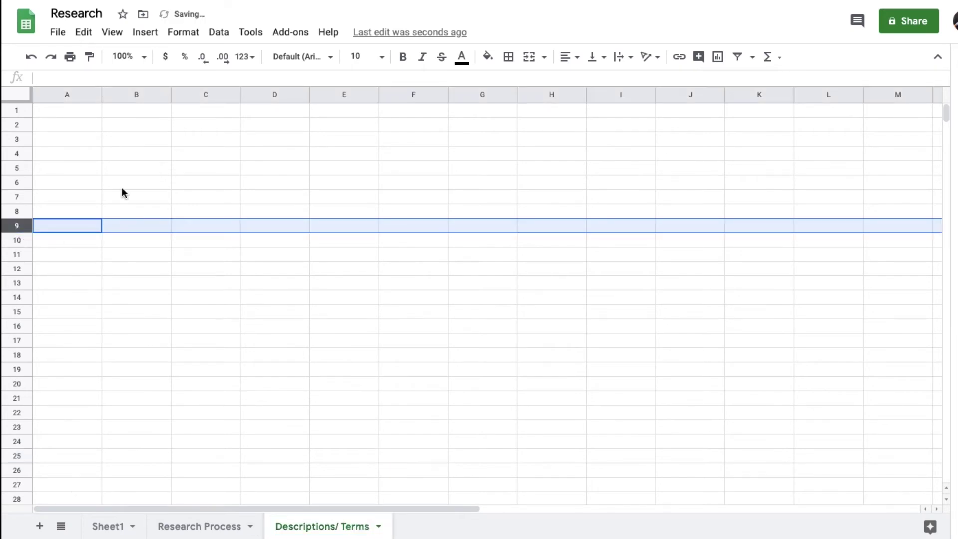
# Paste the copied encyclopedia passage into cell A1 of the Descriptions/ Terms sheet and return to the reviews.
pyautogui.click(90, 111)
pyautogui.hotkey('ctrl', 'v')
pyautogui.click(199, 298)
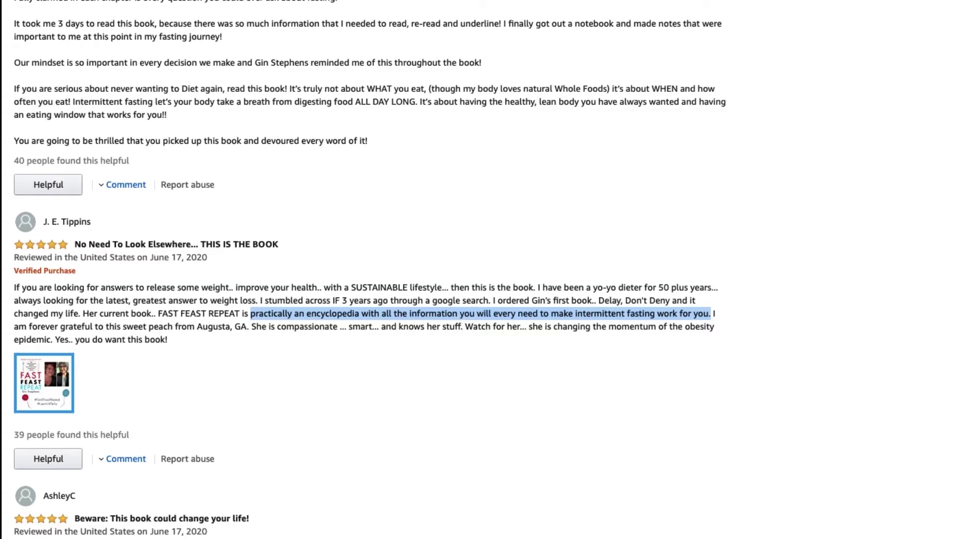
# Read the review "Beware: This book could change your life!" and look over the Research Process and Descriptions/ Terms sheets.
pyautogui.scroll(-5, 335, 279)
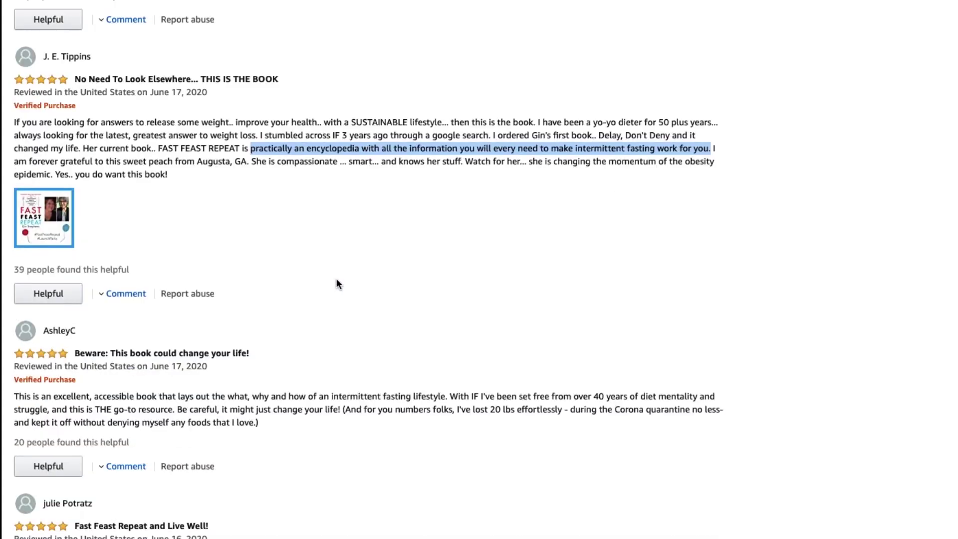
pyautogui.scroll(-2, 336, 284)
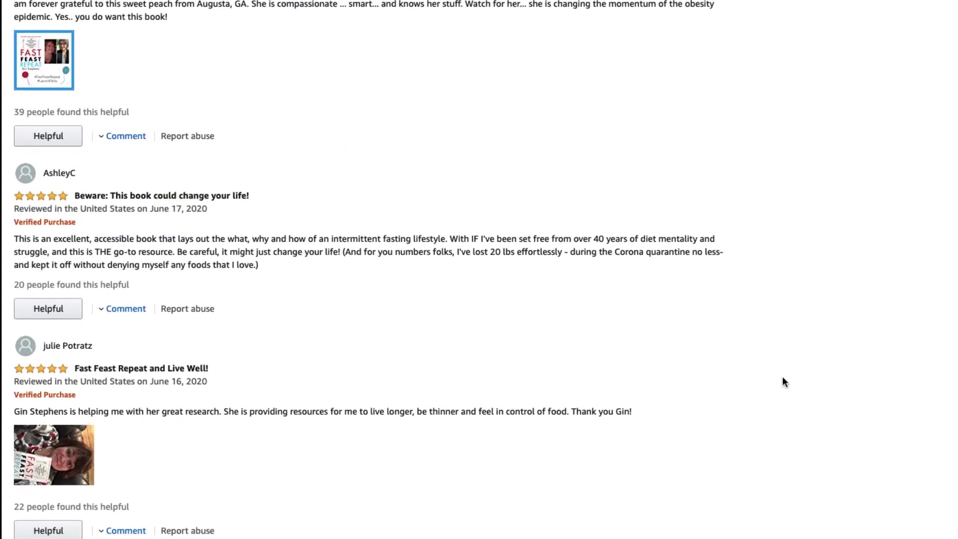
pyautogui.scroll(-1, 528, 386)
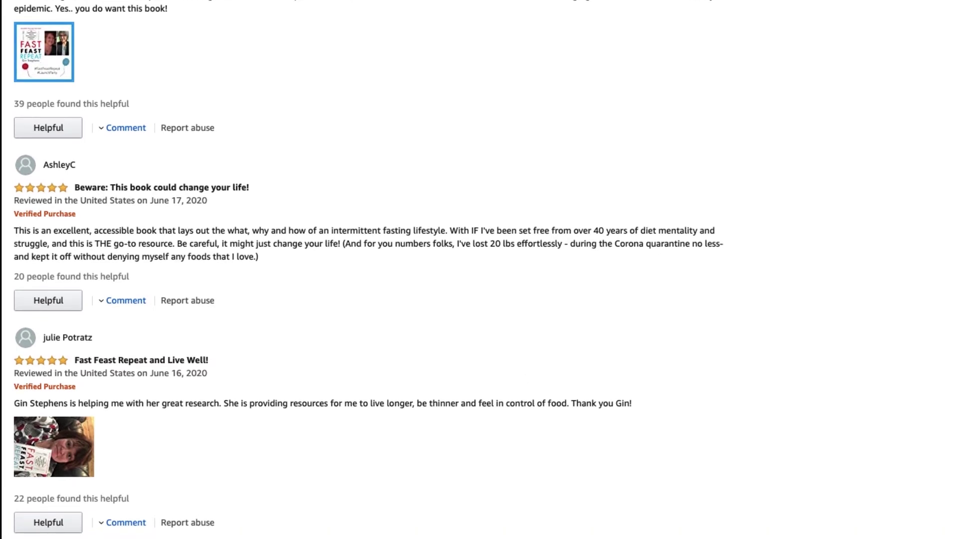
pyautogui.hotkey('ctrl', 'Tab')
pyautogui.click(208, 527)
pyautogui.click(295, 528)
pyautogui.click(205, 524)
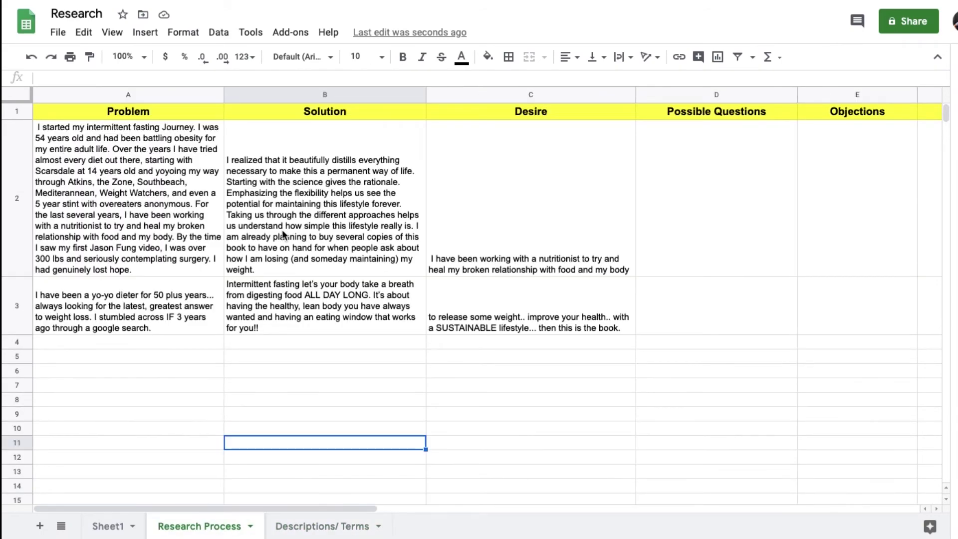
pyautogui.click(313, 524)
# From the review "Beware: This book could change your life!", copy "over 40 years of diet mentality and struggle," into the Problem cell of row 4.
pyautogui.hotkey('ctrl', 'shift', 'Tab')
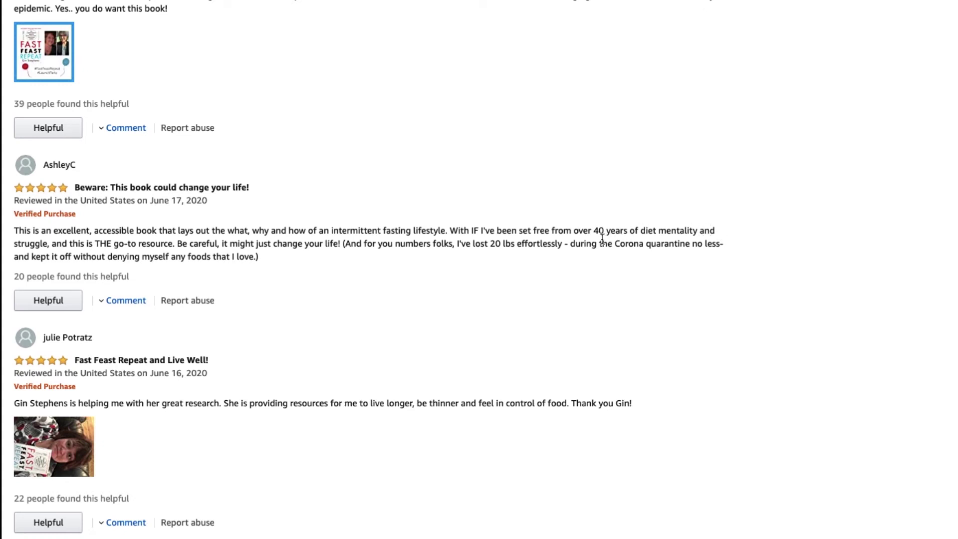
pyautogui.moveTo(573, 231); pyautogui.dragTo(51, 244)
pyautogui.press('super+c')
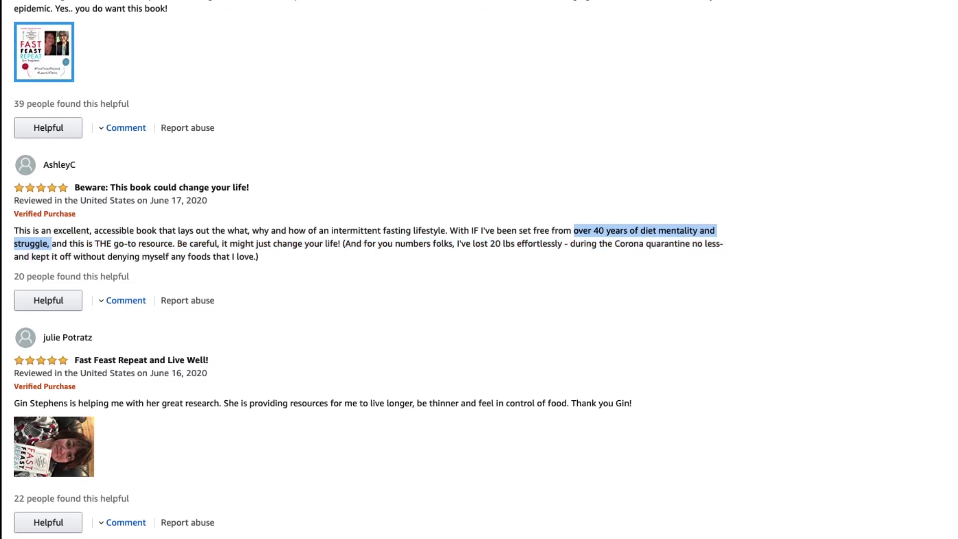
pyautogui.press('super+Tab')
pyautogui.click(199, 523)
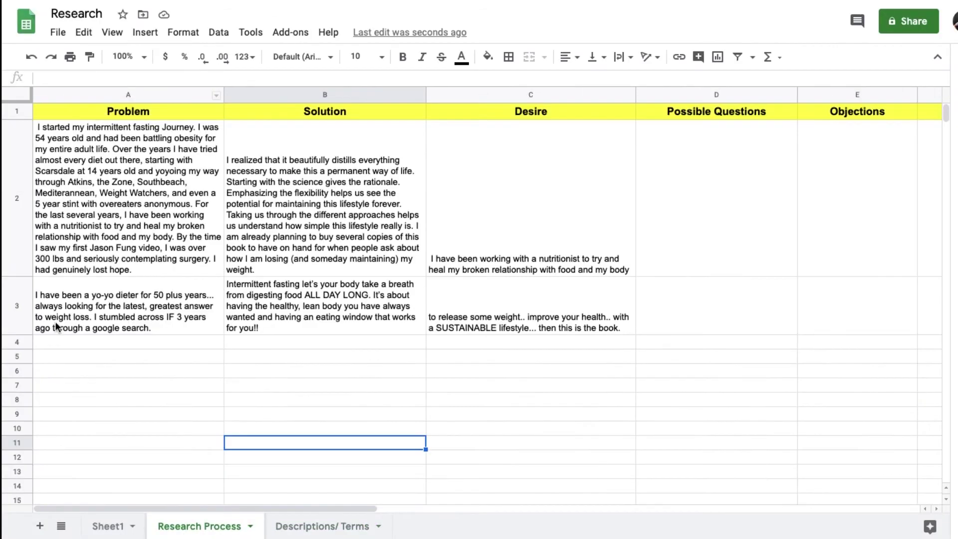
pyautogui.click(81, 341)
pyautogui.press('super+v')
# Copy "THE go-to resource." from the review "Beware: This book could change your life!" into cell A2 of the Descriptions/ Terms sheet.
pyautogui.press('super+Tab')
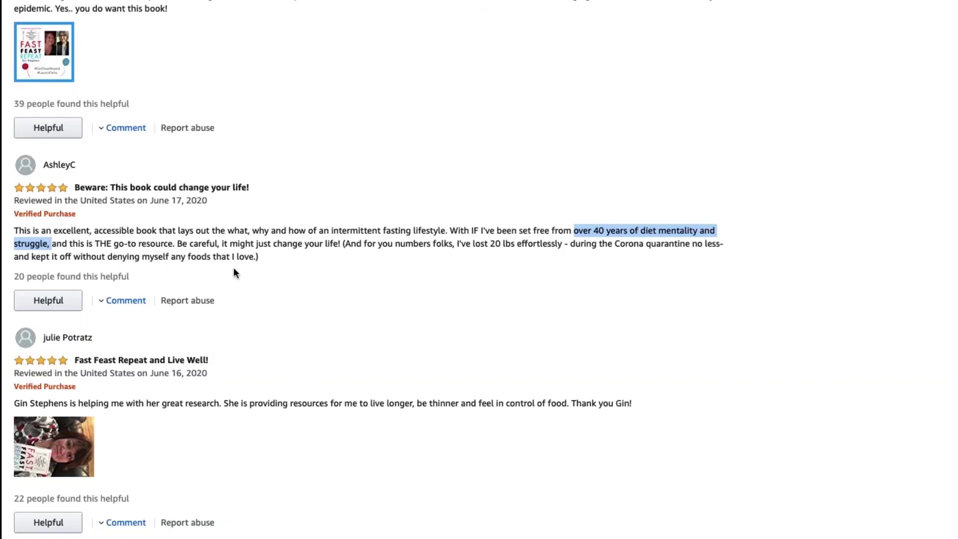
pyautogui.moveTo(99, 244); pyautogui.dragTo(172, 243)
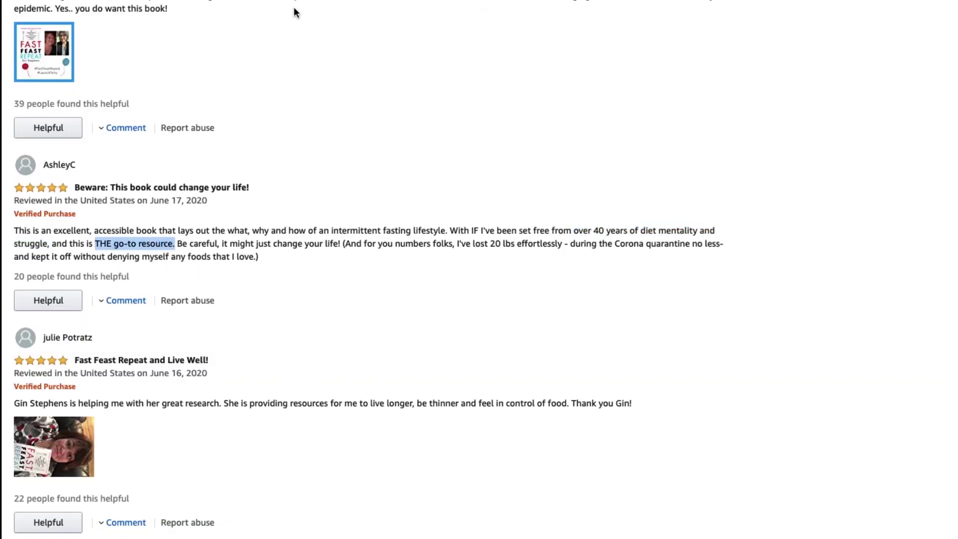
pyautogui.press('super+Tab')
pyautogui.click(310, 523)
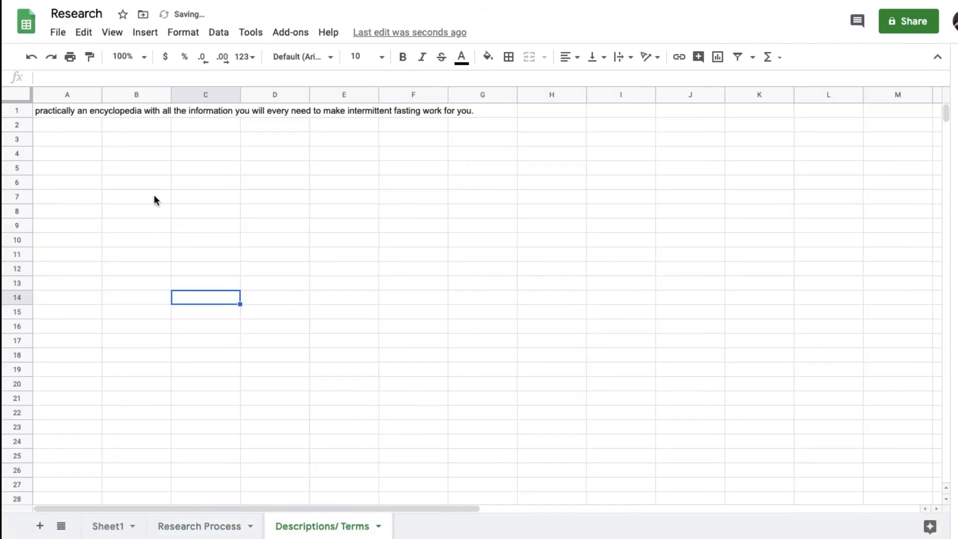
pyautogui.click(70, 125)
pyautogui.write('THE go-to resource.')
pyautogui.click(199, 341)
# Copy "I've lost 20 lbs effortlessly" through "any foods that I love" from the same review into the Desire cell of row 4 in Research Process.
pyautogui.press('super+Tab')
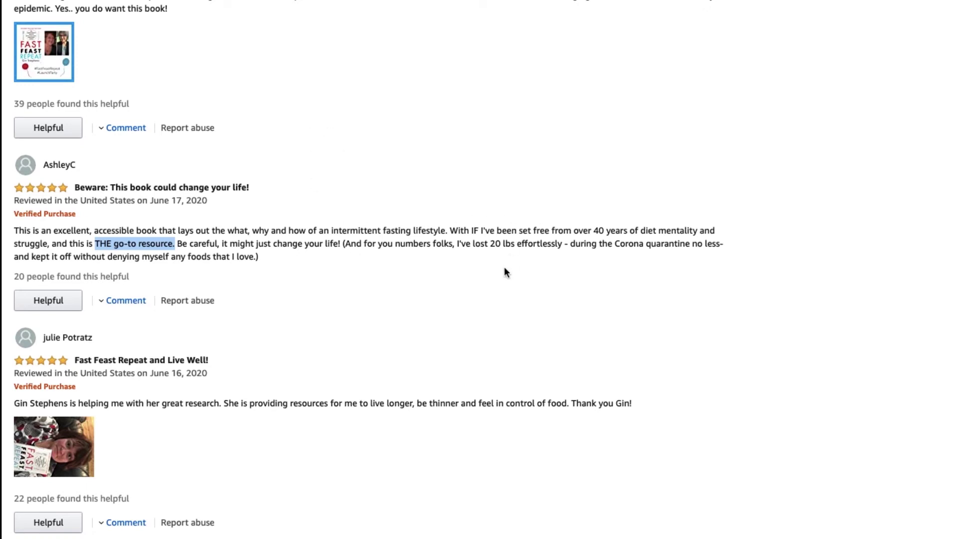
pyautogui.moveTo(457, 242); pyautogui.dragTo(254, 256)
pyautogui.hotkey('ctrl', 'c')
pyautogui.hotkey('ctrl', 'Tab')
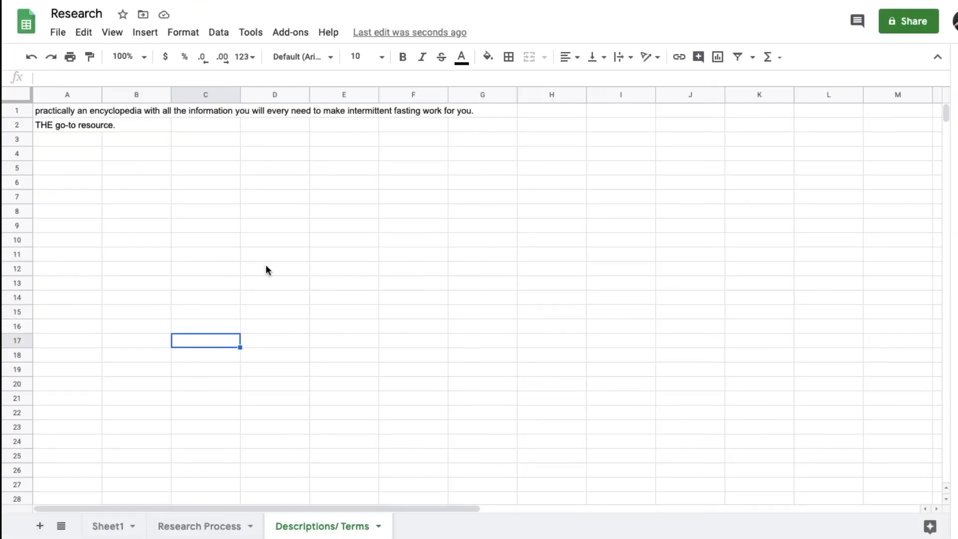
pyautogui.click(208, 527)
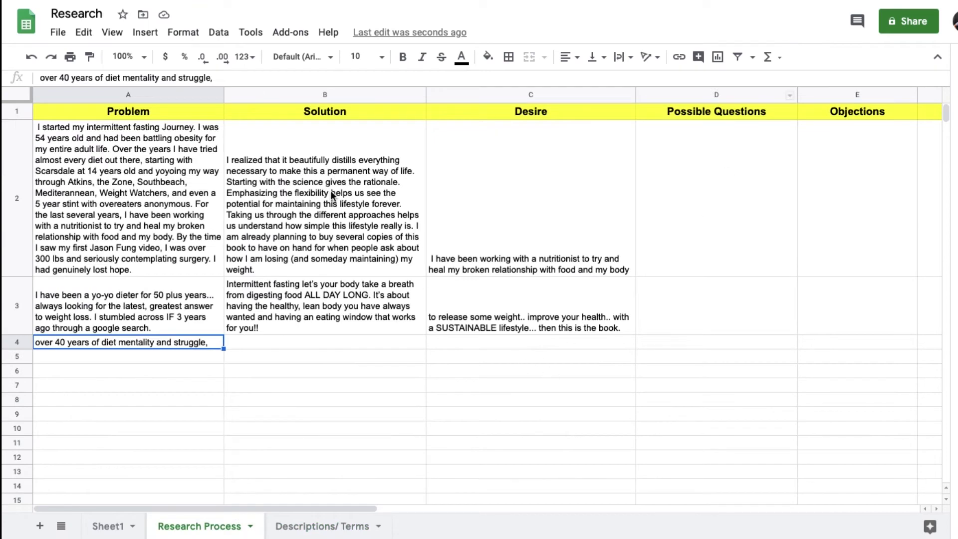
pyautogui.click(519, 347)
pyautogui.hotkey('ctrl', 'v')
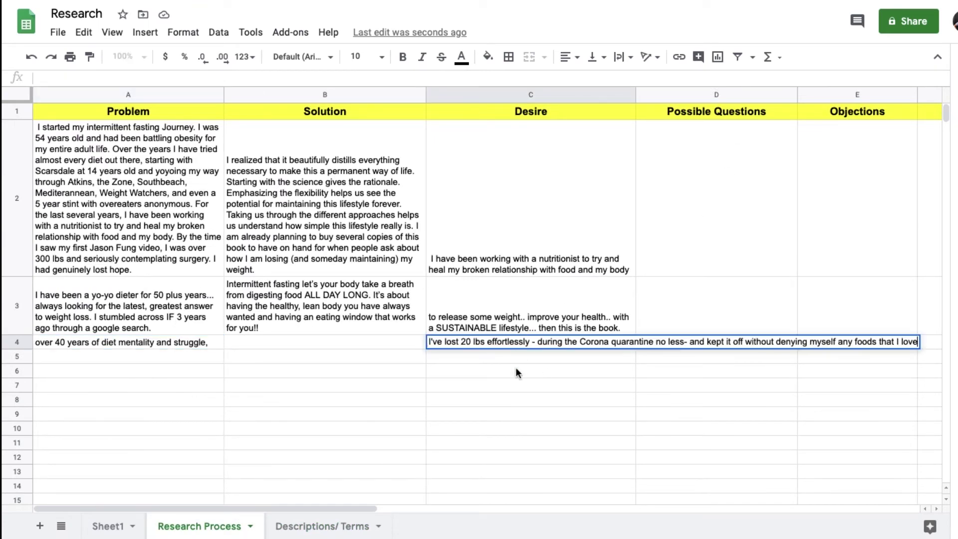
pyautogui.click(517, 400)
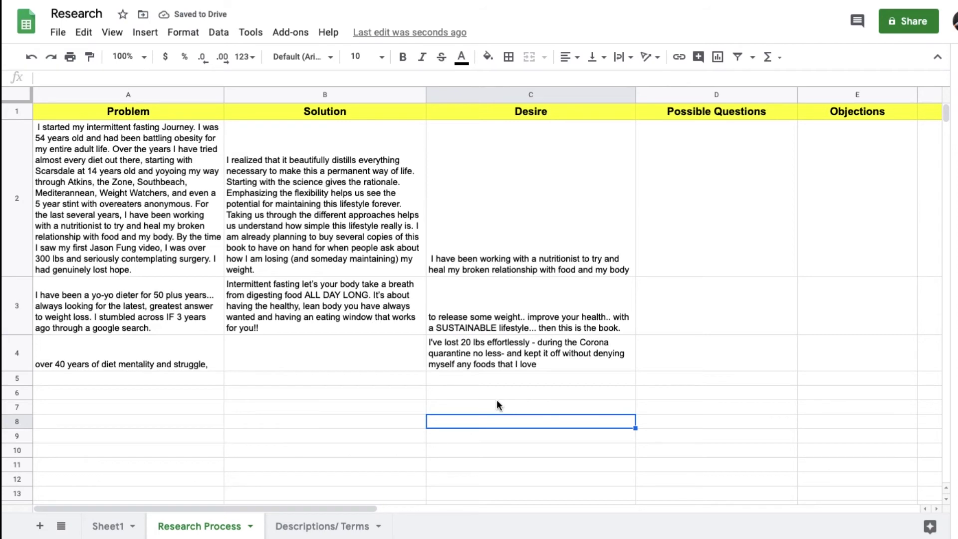
# Return to the reviews and read the one titled "Excellent, thorough, and easy to read!".
pyautogui.click(285, 1)
pyautogui.scroll(-1, 420, 462)
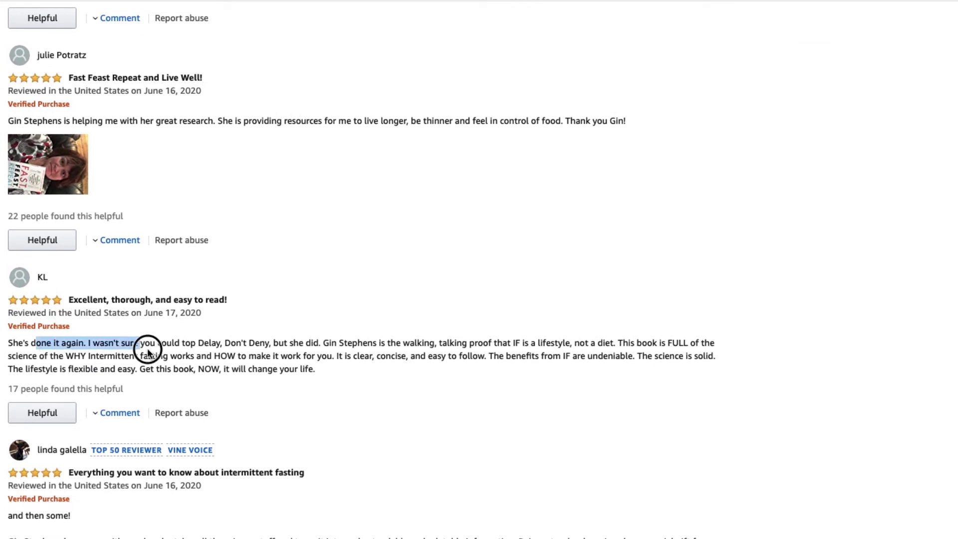
pyautogui.moveTo(133, 353); pyautogui.dragTo(384, 355)
pyautogui.moveTo(284, 343); pyautogui.dragTo(683, 356)
pyautogui.click(515, 350)
pyautogui.click(683, 357)
pyautogui.moveTo(74, 355); pyautogui.dragTo(388, 375)
pyautogui.click(388, 375)
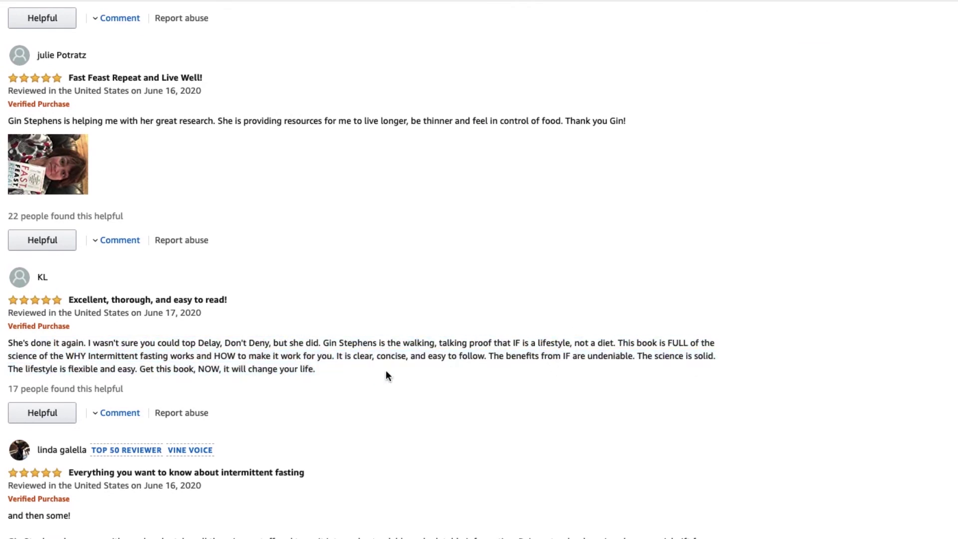
# Read the remaining reviews on the page, from "Everything you want to know about intermittent fasting" to "This is THE book you need for Intermittent Fasting Support!!".
pyautogui.scroll(-3, 450, 401)
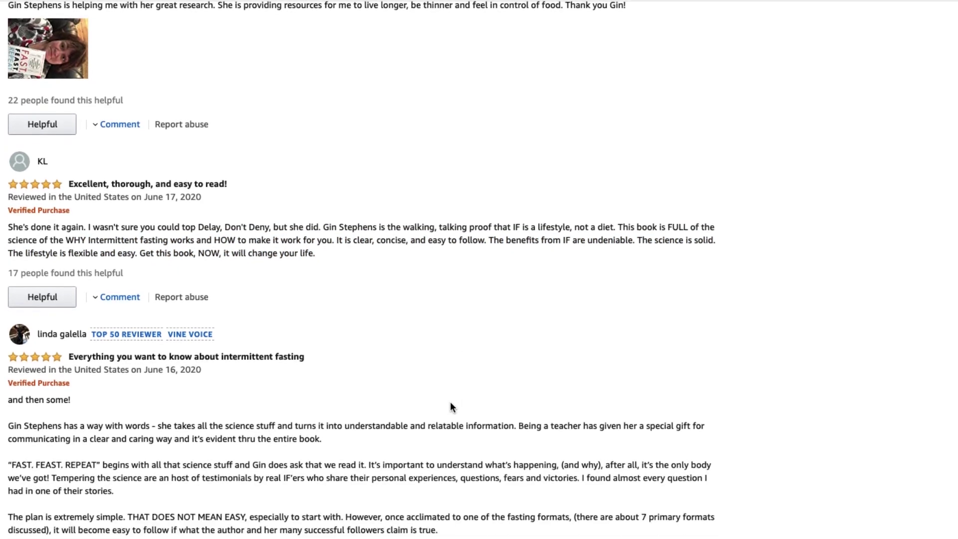
pyautogui.scroll(-2, 378, 467)
pyautogui.moveTo(207, 324); pyautogui.dragTo(476, 466)
pyautogui.scroll(-5, 454, 443)
pyautogui.moveTo(73, 411); pyautogui.dragTo(247, 428)
pyautogui.click(247, 428)
pyautogui.scroll(-2, 255, 428)
pyautogui.scroll(-1, 261, 430)
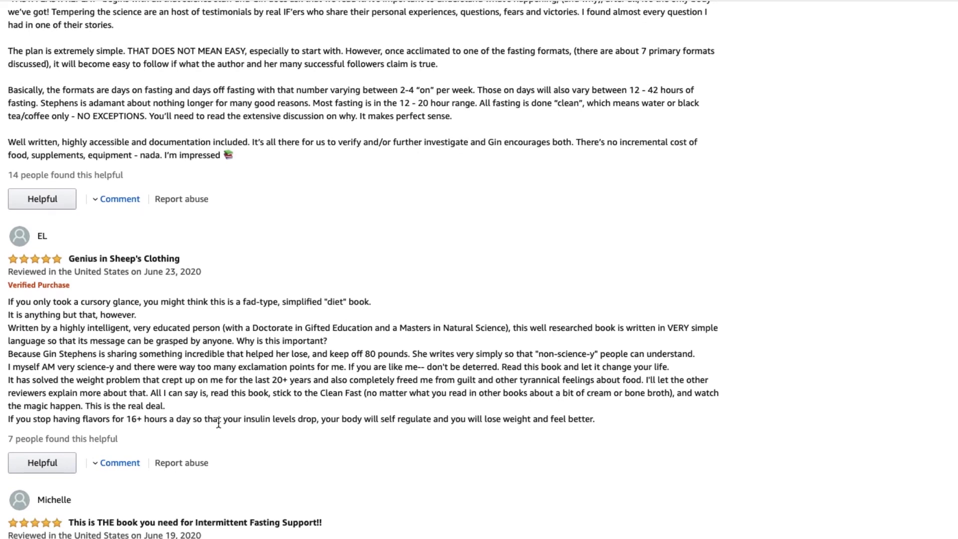
pyautogui.scroll(-5, 219, 423)
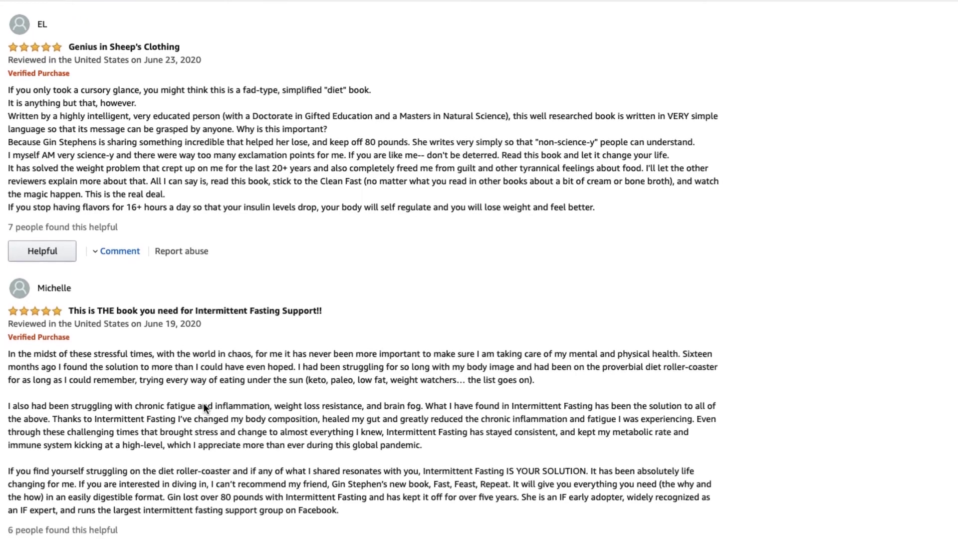
pyautogui.scroll(-1, 202, 402)
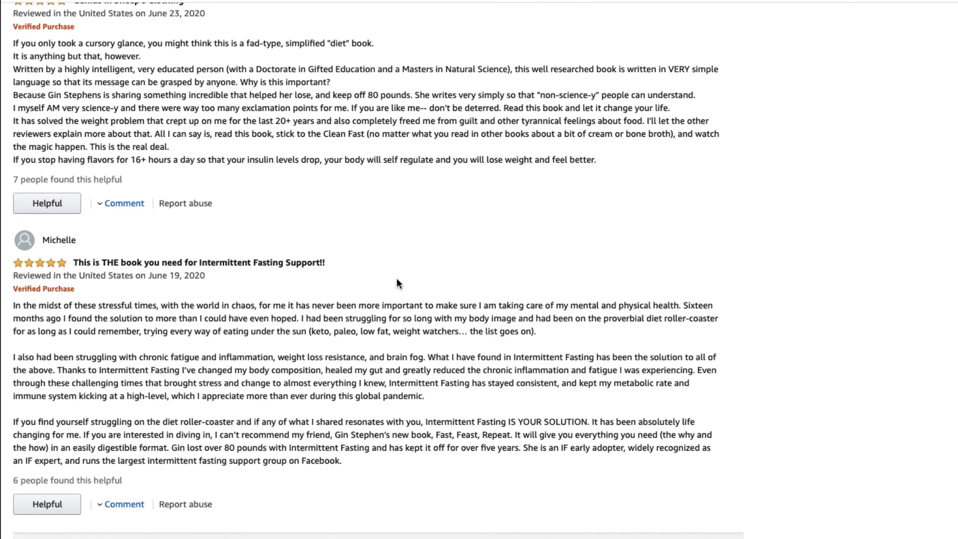
# Open the second page of 5-star reviews and filter the customer reviews to 2 star only.
pyautogui.scroll(-3, 396, 277)
pyautogui.click(447, 448)
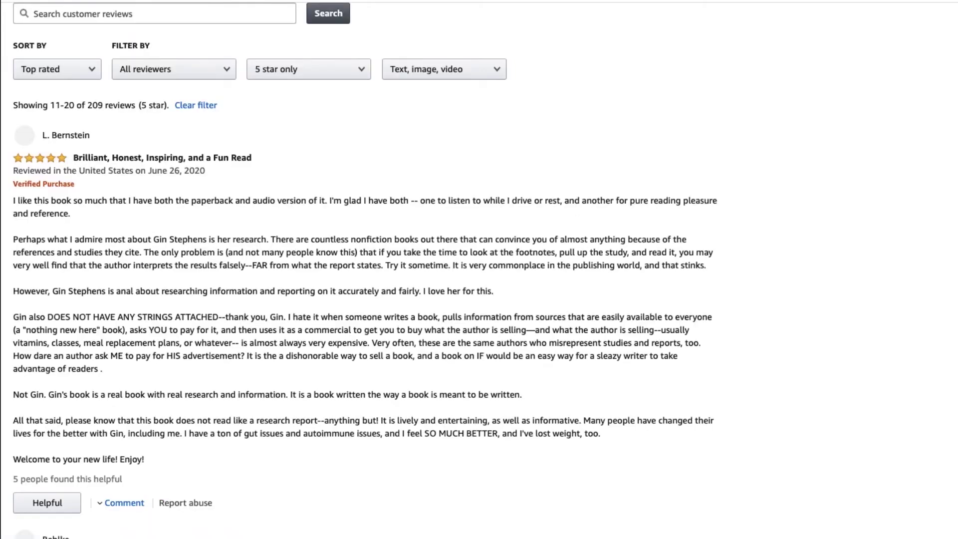
pyautogui.scroll(5, 451, 374)
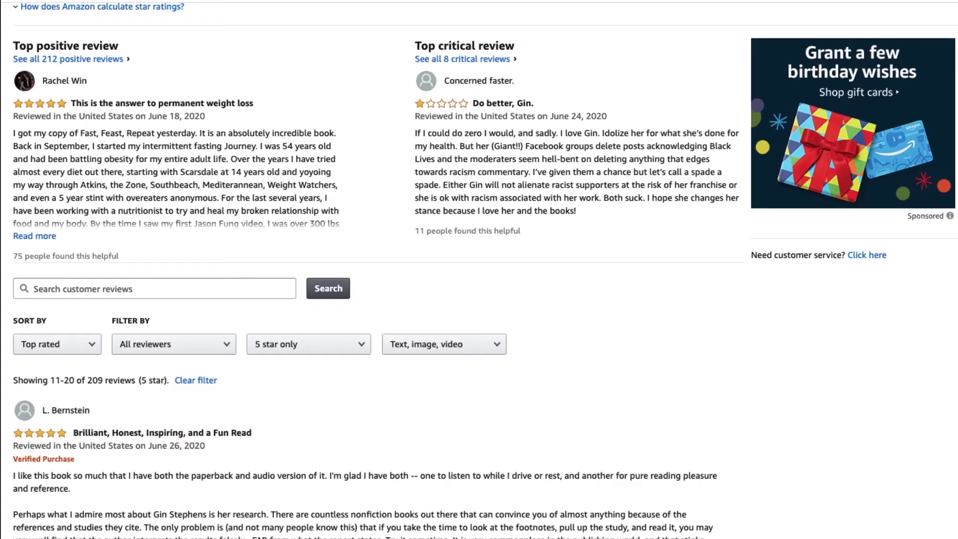
pyautogui.scroll(5, 376, 210)
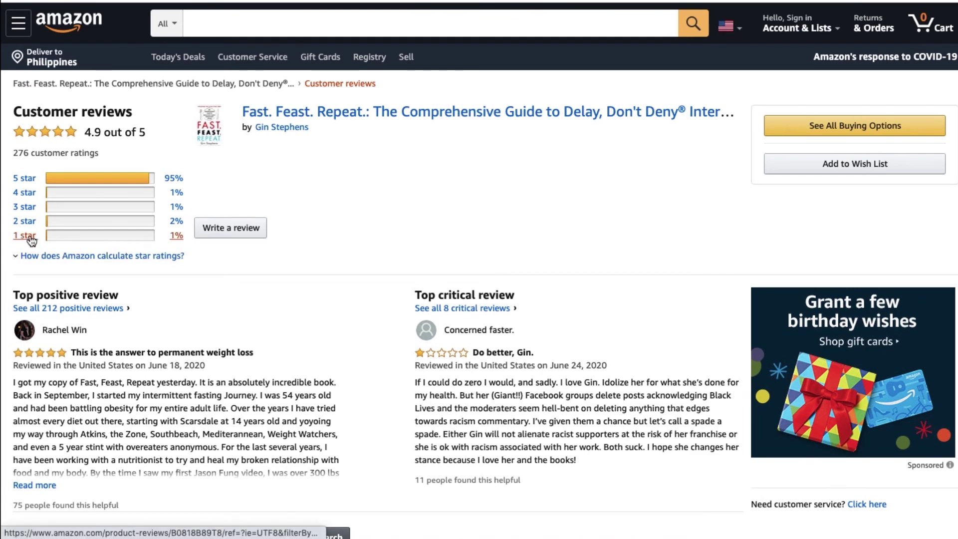
pyautogui.click(25, 221)
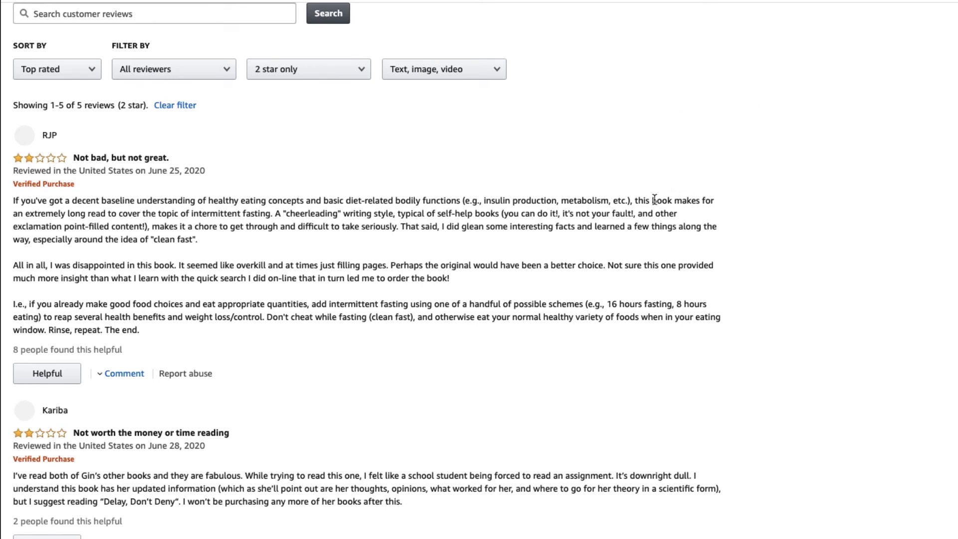
# Read the 2-star review "Not bad, but not great." for complaints about the book's length and writing style.
pyautogui.moveTo(632, 201); pyautogui.dragTo(646, 253)
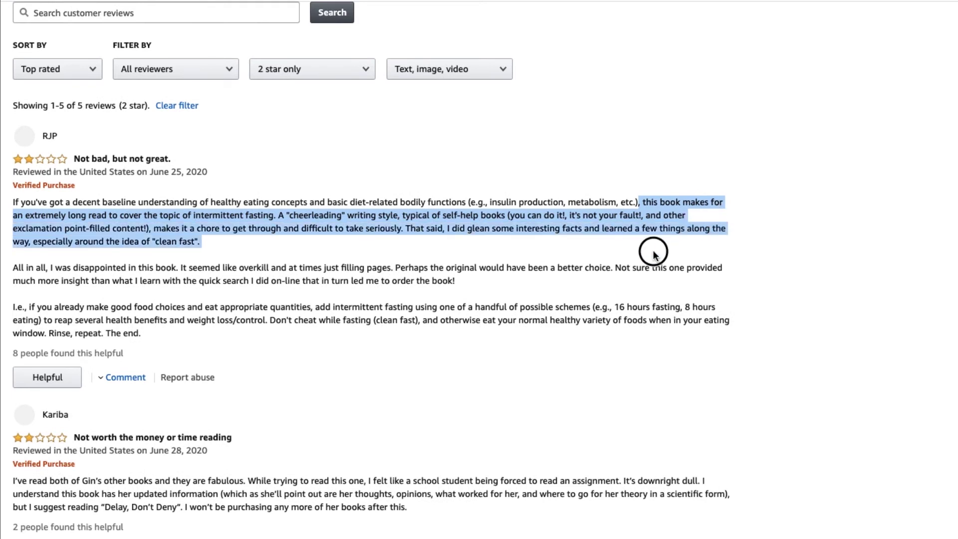
pyautogui.click(314, 258)
pyautogui.moveTo(35, 268); pyautogui.dragTo(524, 267)
pyautogui.moveTo(294, 268); pyautogui.dragTo(501, 281)
pyautogui.click(505, 279)
pyautogui.moveTo(25, 306); pyautogui.dragTo(462, 338)
pyautogui.click(262, 308)
pyautogui.click(394, 329)
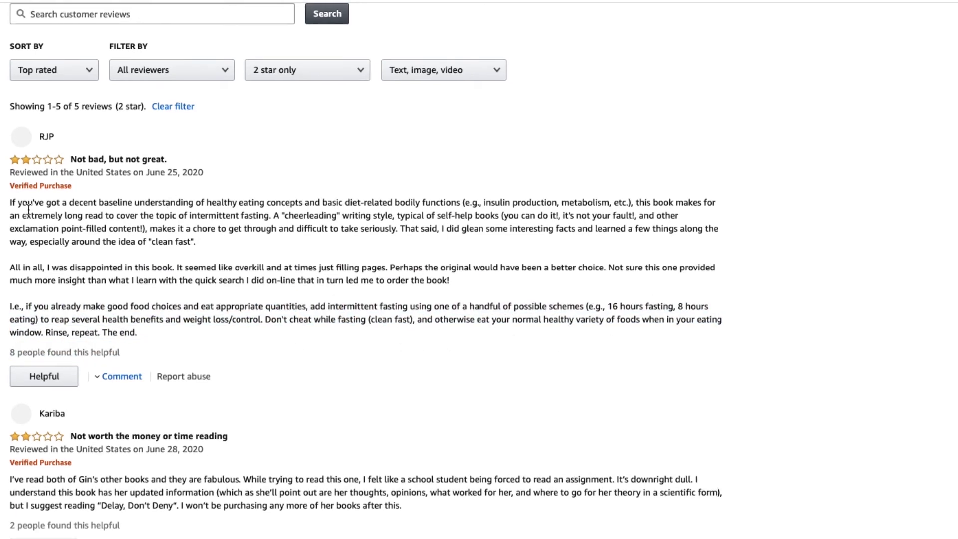
# Copy "this book makes for an extremely long read to cover the topic of intermittent fasting" from the first 2-star review into Objections row 2.
pyautogui.click(643, 204)
pyautogui.moveTo(643, 203); pyautogui.dragTo(270, 218)
pyautogui.hotkey('ctrl', 'c')
pyautogui.hotkey('ctrl', 'Tab')
pyautogui.click(857, 197)
pyautogui.hotkey('ctrl', 'v')
pyautogui.click(810, 382)
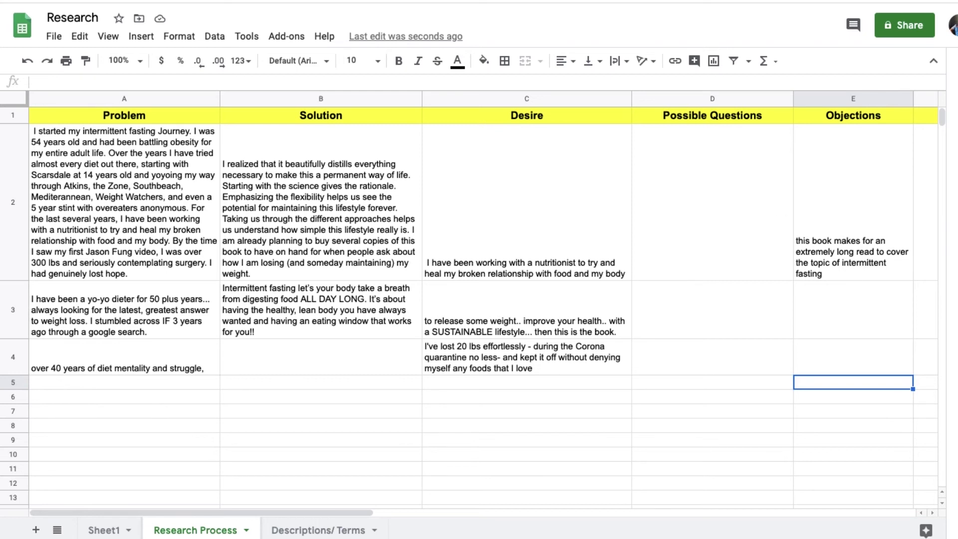
pyautogui.click(874, 189)
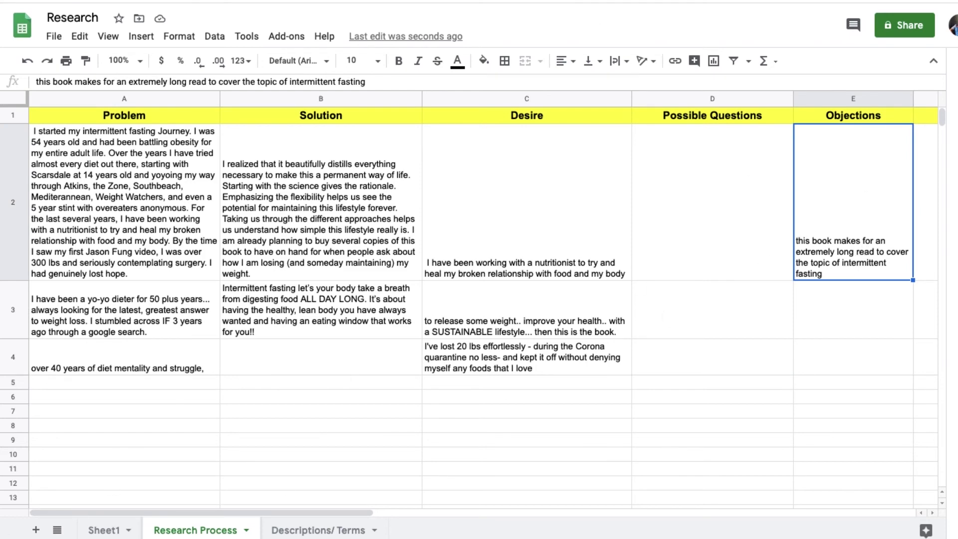
# Copy "I felt like a school student being forced to read an assignment. It's downright dull." from the second 2-star review into Objections row 3.
pyautogui.press('super+Tab')
pyautogui.scroll(-1, 187, 353)
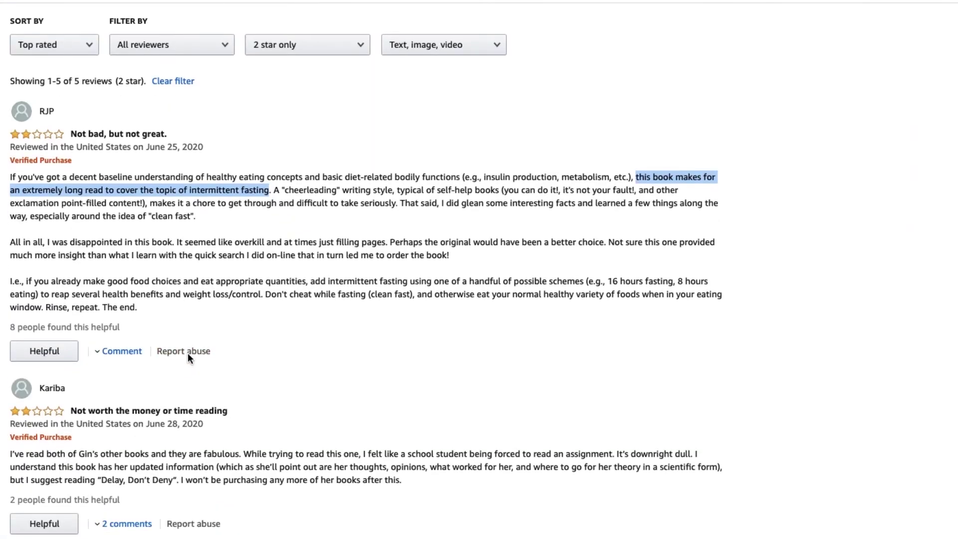
pyautogui.moveTo(47, 353); pyautogui.dragTo(555, 372)
pyautogui.click(555, 371)
pyautogui.scroll(-1, 554, 368)
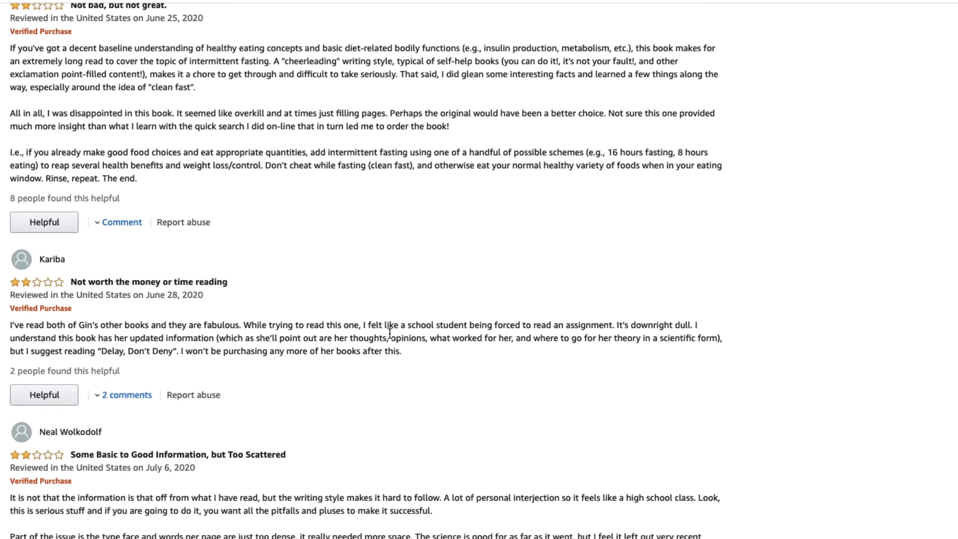
pyautogui.moveTo(359, 325); pyautogui.dragTo(712, 334)
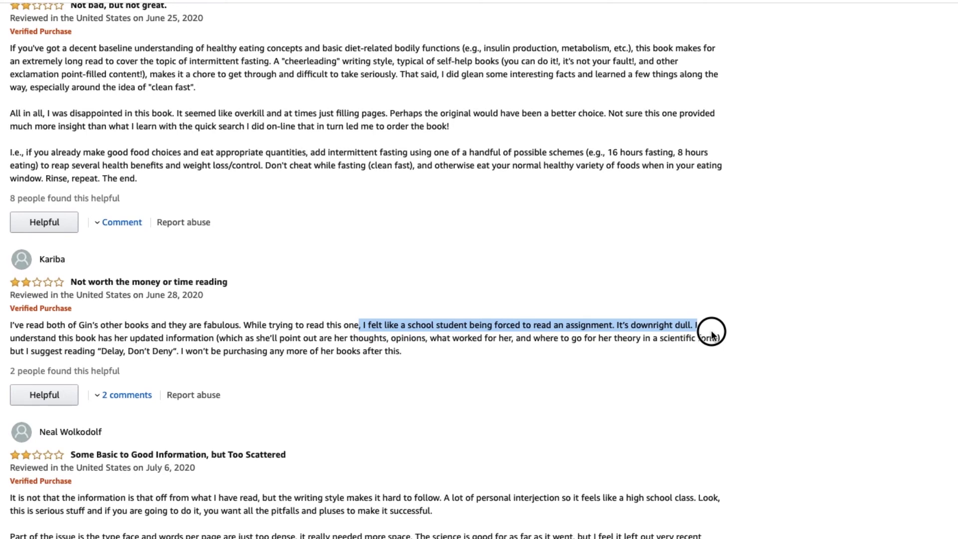
pyautogui.moveTo(712, 333); pyautogui.dragTo(691, 326)
pyautogui.press('super+c')
pyautogui.press('super+Tab')
pyautogui.click(822, 304)
pyautogui.doubleClick(822, 303)
pyautogui.press('super+v')
# Copy "writing style makes it hard to follow" through "feels like a high school class." from the third 2-star review into Objections row 4.
pyautogui.press('super+Tab')
pyautogui.scroll(-3, 428, 366)
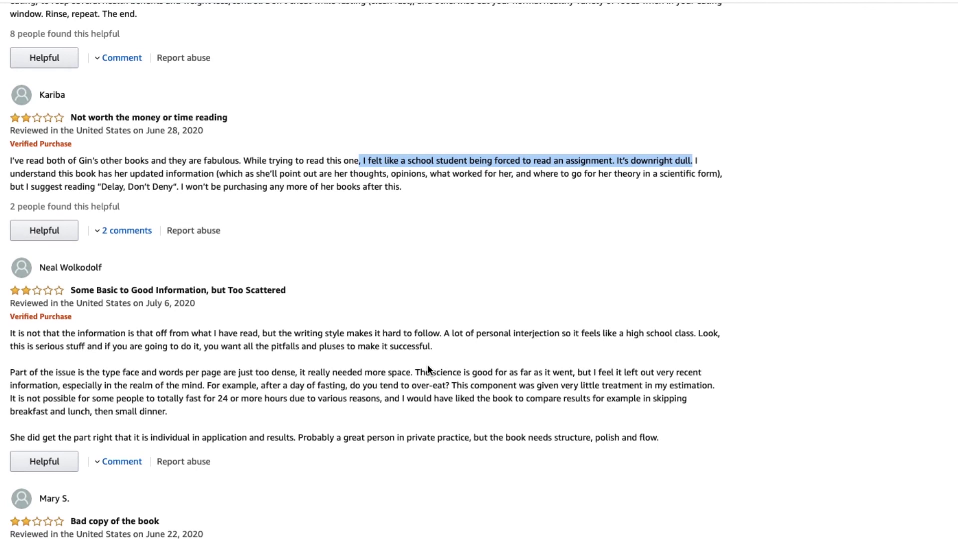
pyautogui.moveTo(292, 333); pyautogui.dragTo(443, 329)
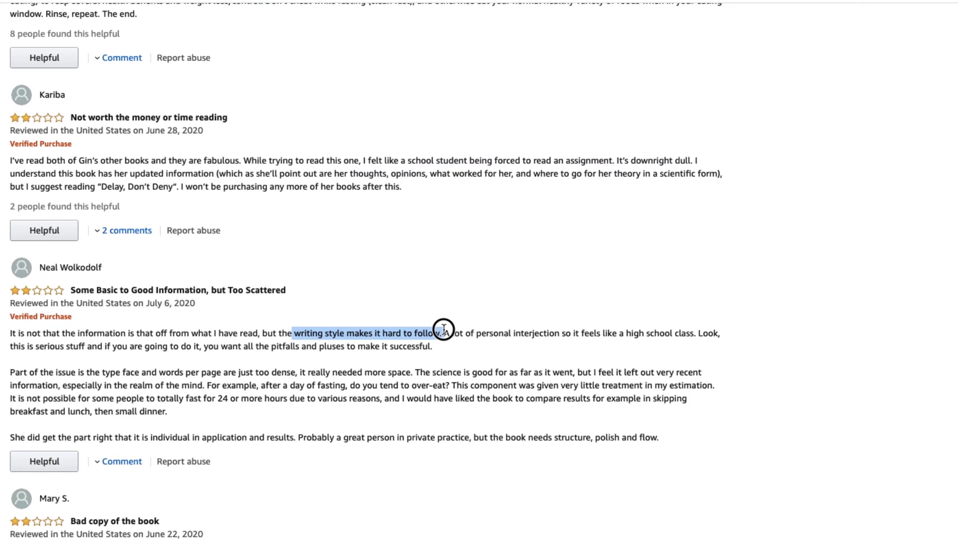
pyautogui.moveTo(444, 329); pyautogui.dragTo(699, 333)
pyautogui.hotkey('ctrl', 'c')
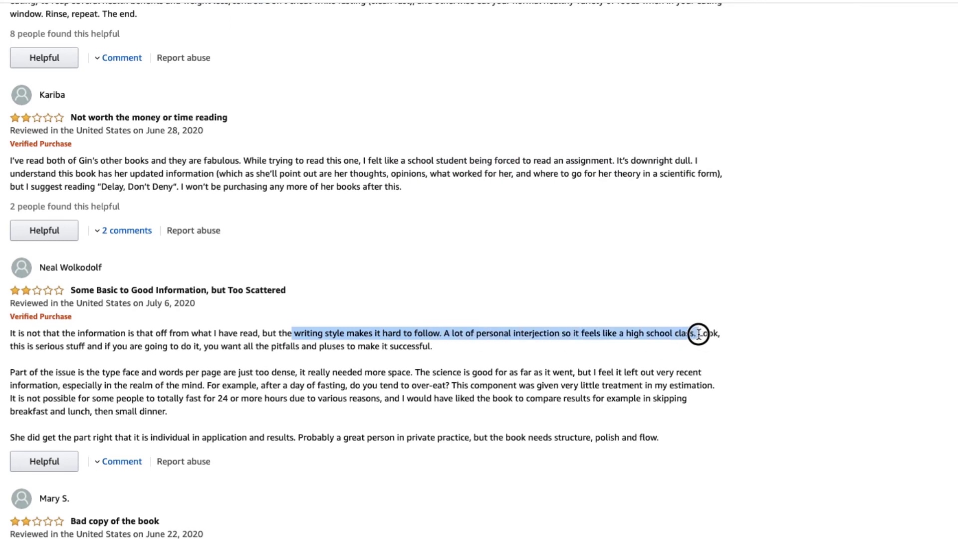
pyautogui.hotkey('ctrl', 'Tab')
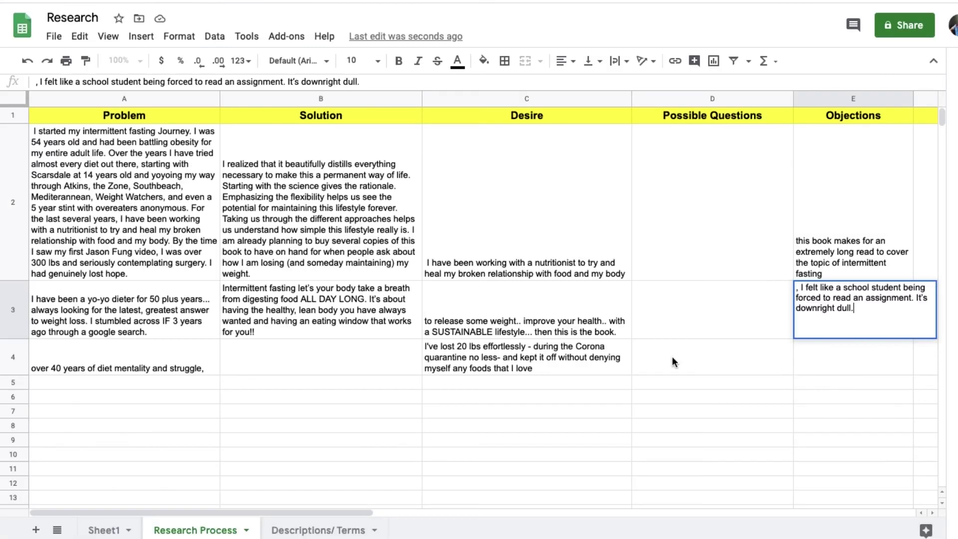
pyautogui.press('Return')
pyautogui.press('Return')
pyautogui.hotkey('ctrl', 'v')
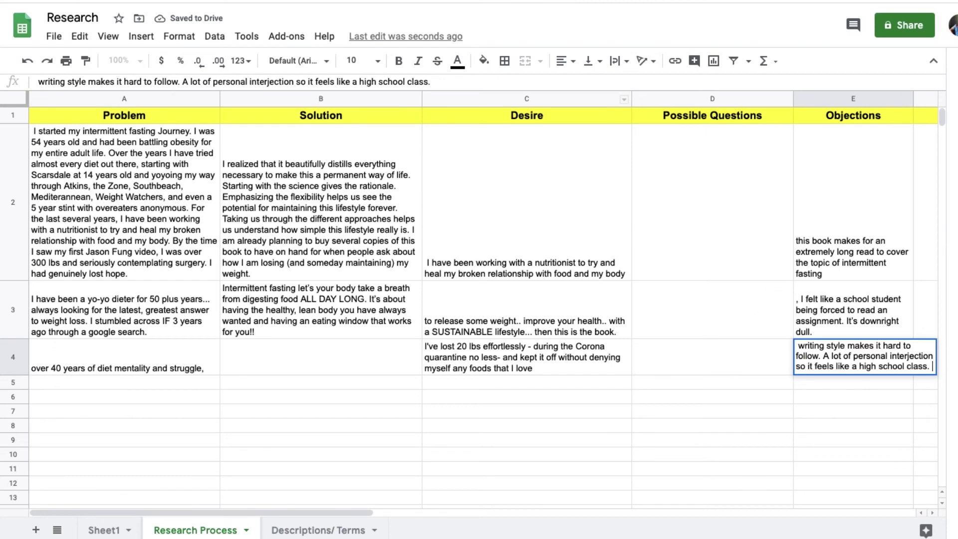
# Return to the reviews, skim the rest of the page and open the product page of "Fast. Feast. Repeat.".
pyautogui.hotkey('ctrl', 'shift', 'Tab')
pyautogui.scroll(-6, 404, 372)
pyautogui.scroll(20, 404, 372)
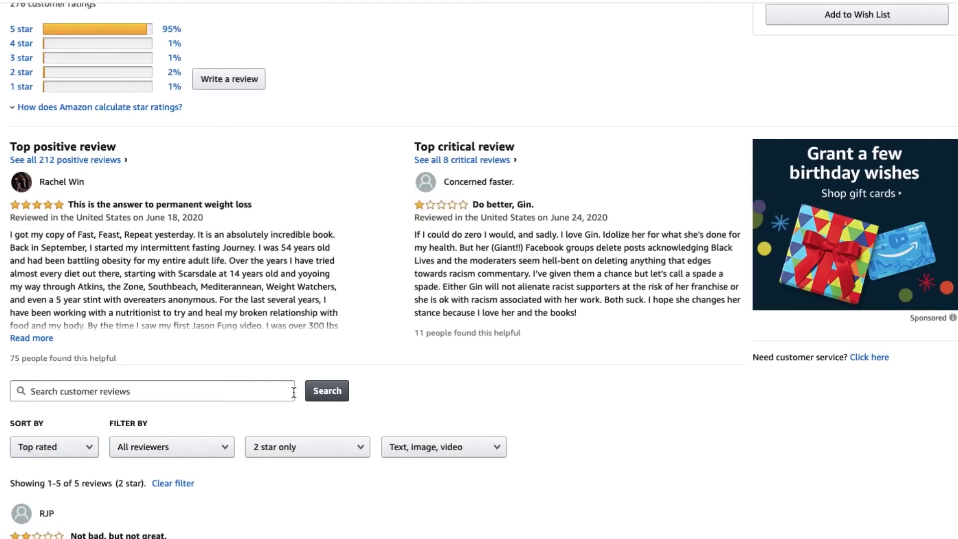
pyautogui.scroll(3, 294, 392)
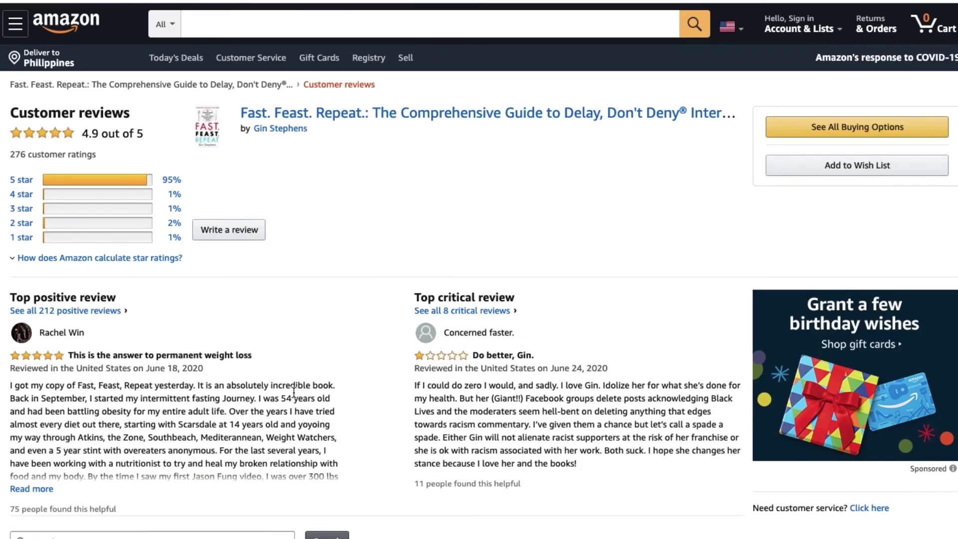
pyautogui.scroll(-20, 394, 508)
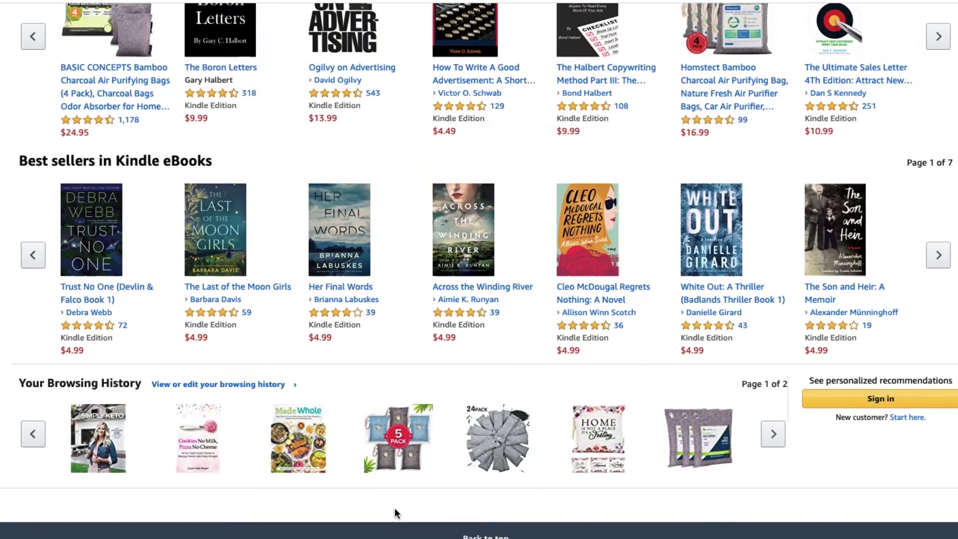
pyautogui.scroll(15, 394, 507)
pyautogui.scroll(15, 385, 505)
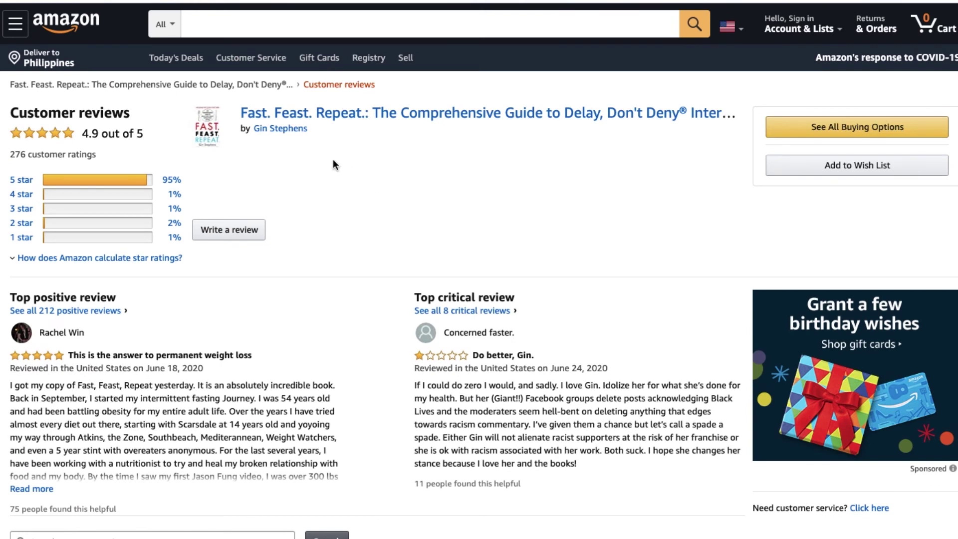
pyautogui.click(338, 116)
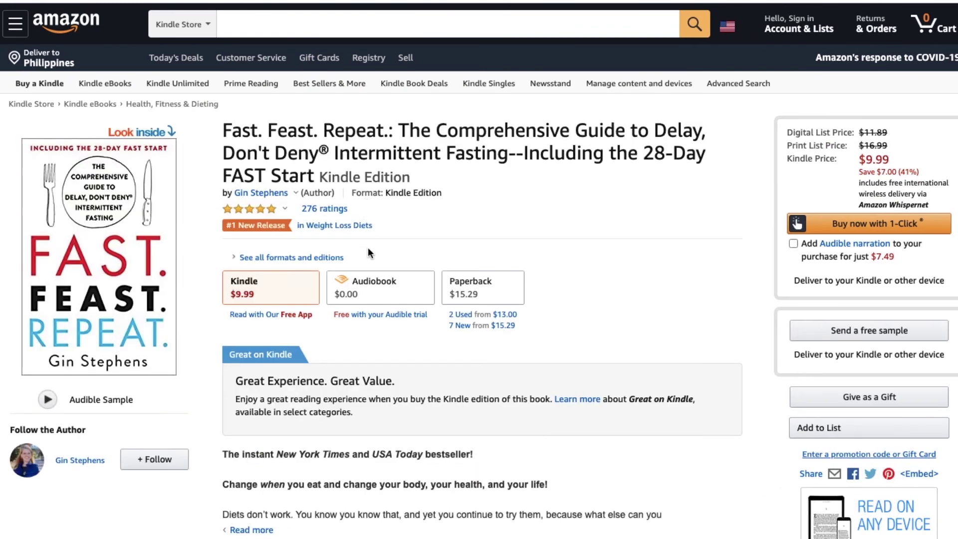
# Examine the "Fast. Feast. Repeat." product page from the description through the product details, author section and customer reviews.
pyautogui.scroll(-15, 376, 279)
pyautogui.scroll(-10, 377, 279)
pyautogui.scroll(1, 377, 279)
pyautogui.scroll(-8, 377, 279)
pyautogui.scroll(-20, 378, 285)
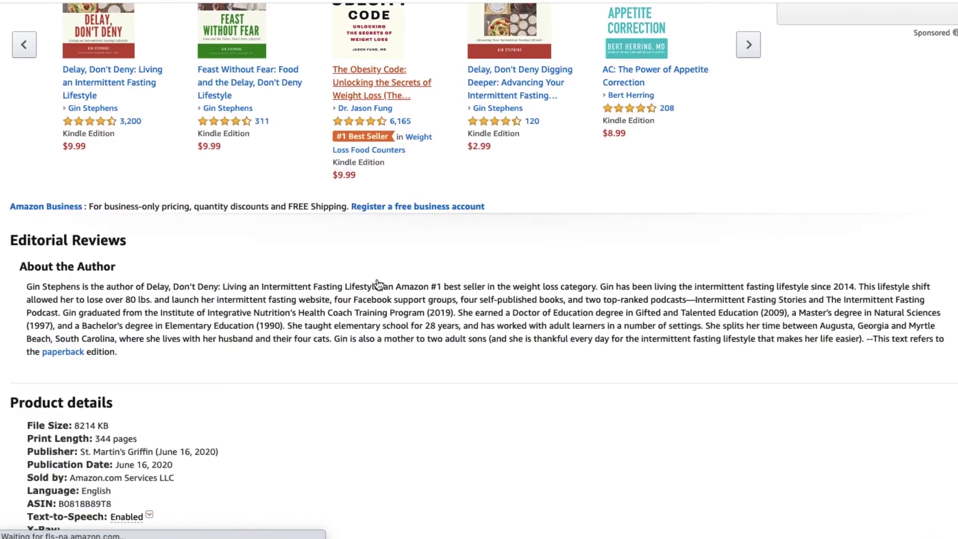
pyautogui.scroll(-20, 377, 280)
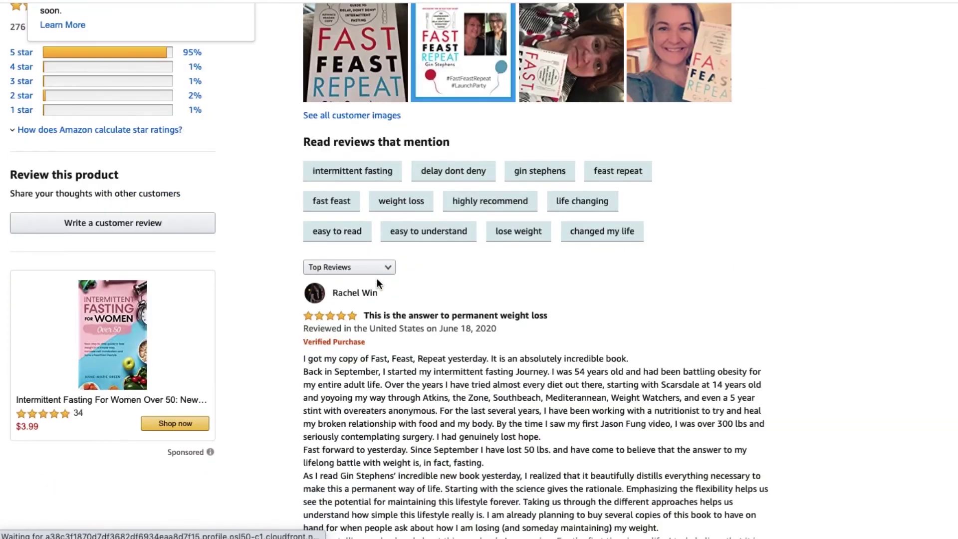
pyautogui.scroll(-15, 377, 282)
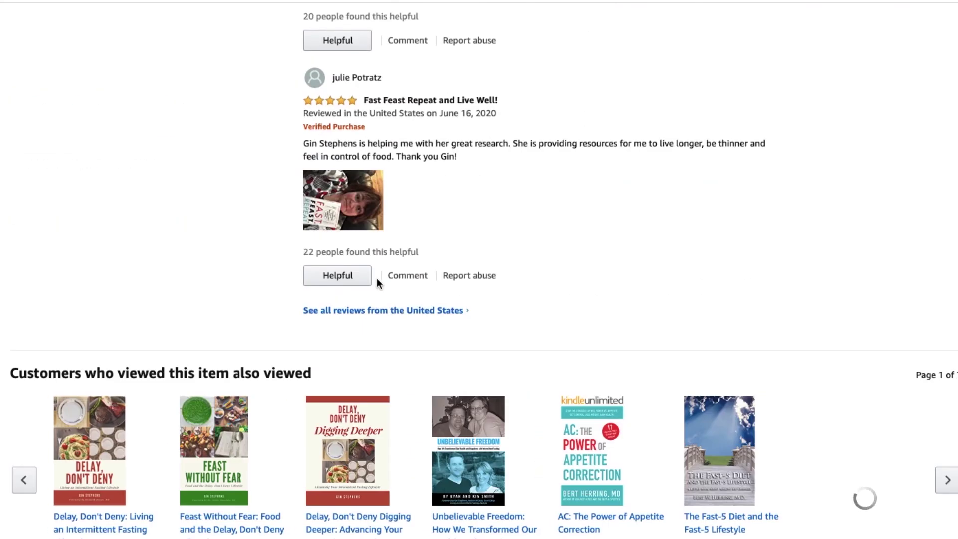
pyautogui.scroll(20, 377, 281)
pyautogui.scroll(20, 377, 278)
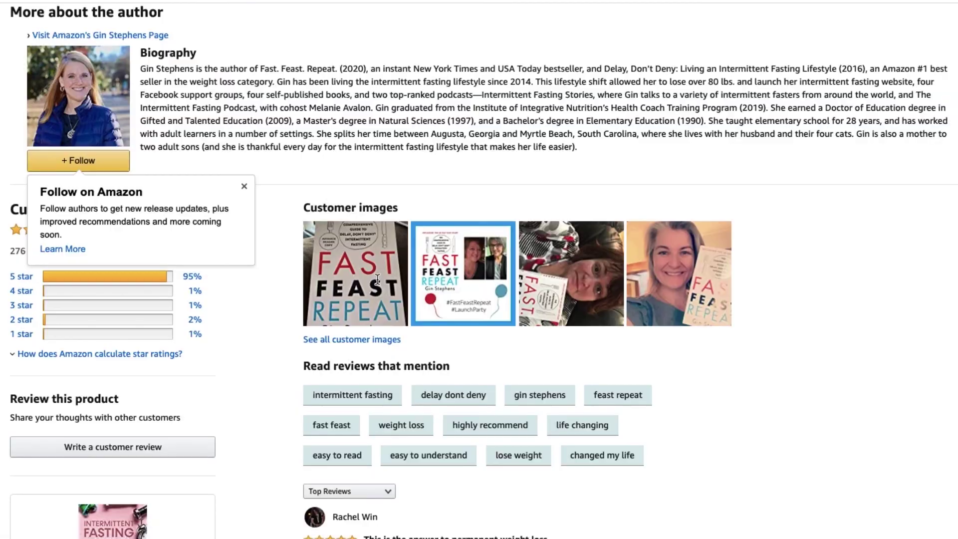
pyautogui.scroll(7, 381, 280)
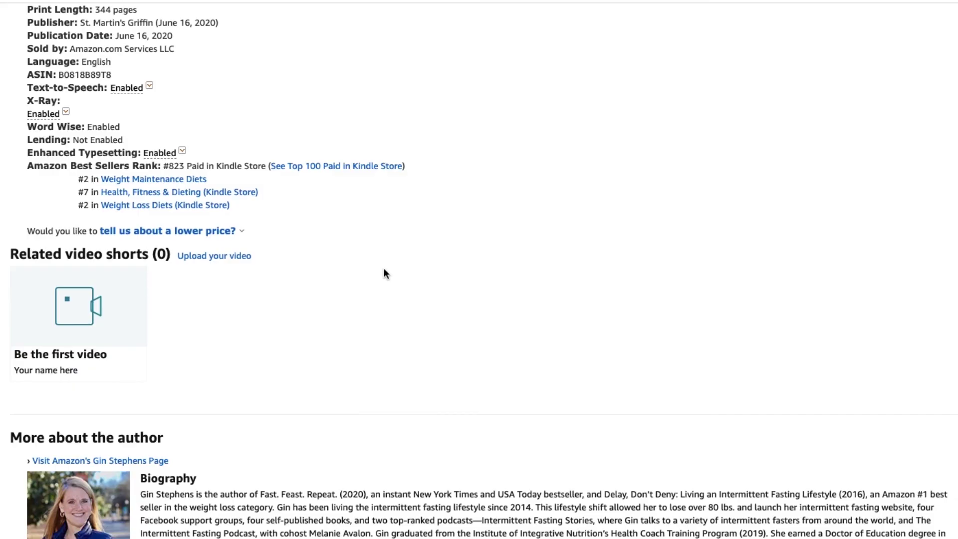
pyautogui.scroll(6, 351, 232)
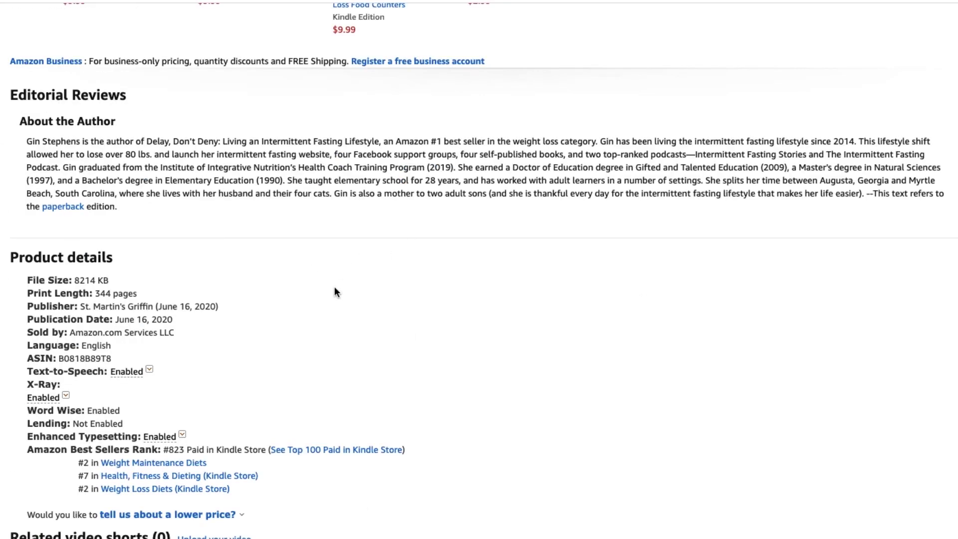
pyautogui.scroll(7, 334, 292)
pyautogui.scroll(-10, 342, 305)
pyautogui.scroll(10, 342, 305)
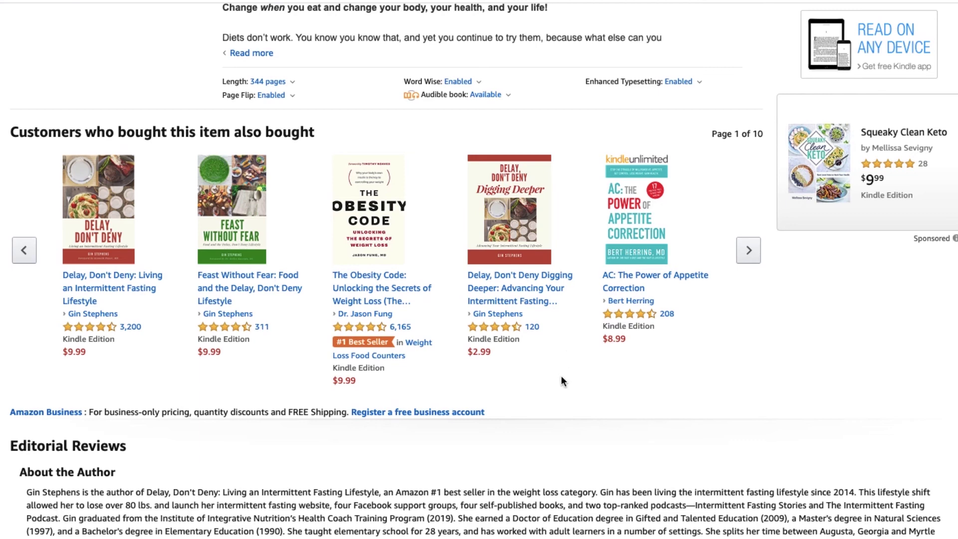
pyautogui.scroll(-1, 561, 379)
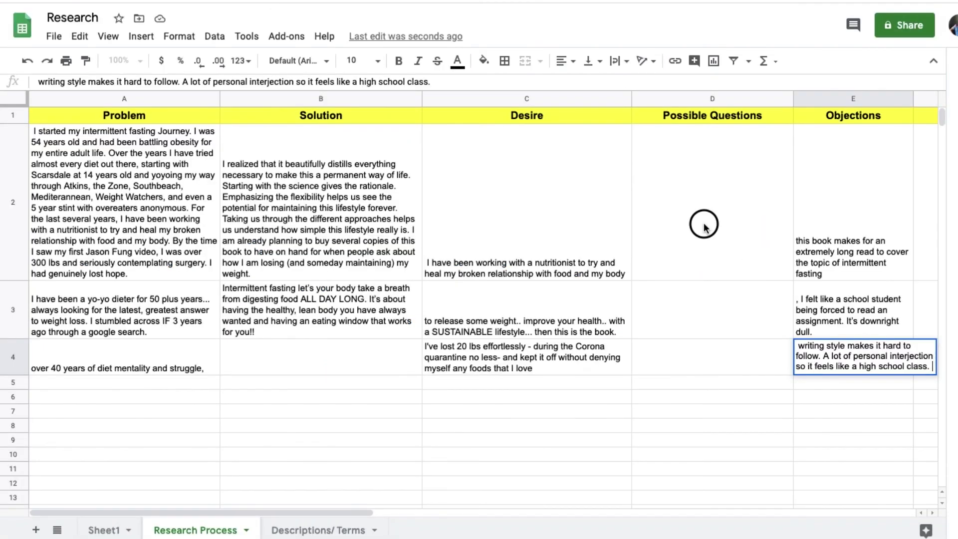
# Switch to the Research spreadsheet and check the Possible Questions cell in row 2, leaving it empty.
pyautogui.click(703, 226)
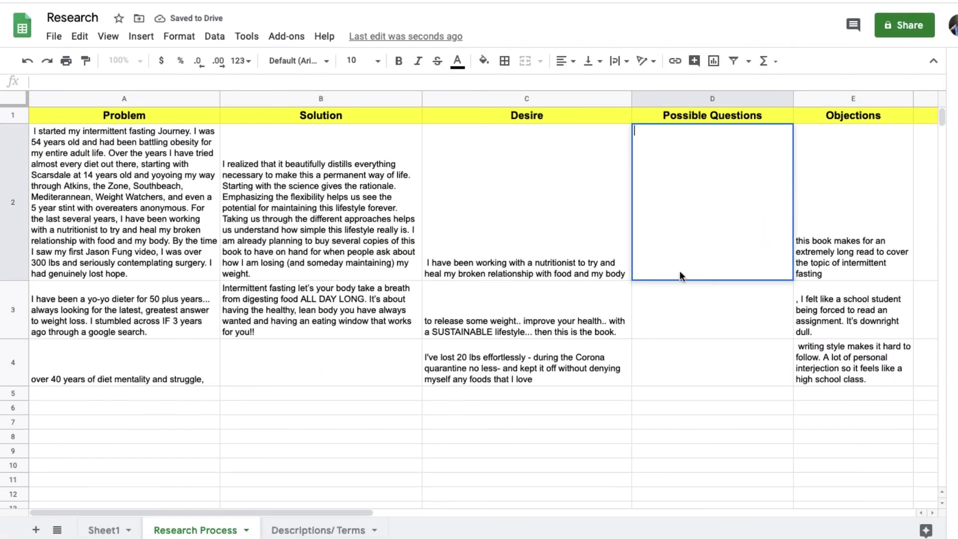
pyautogui.click(669, 421)
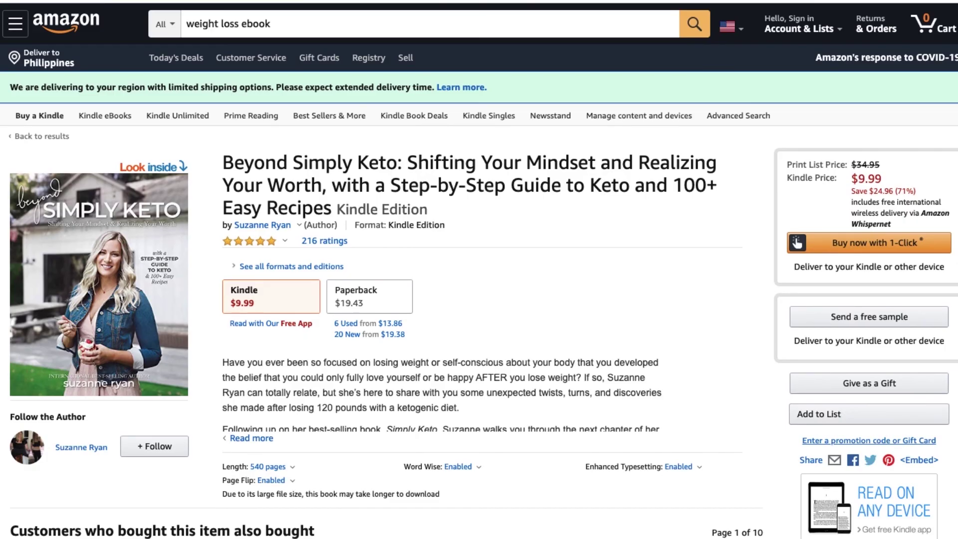
# Switch to the "Beyond Simply Keto" product page and examine its product details, author section and customer reviews.
pyautogui.scroll(-20, 577, 287)
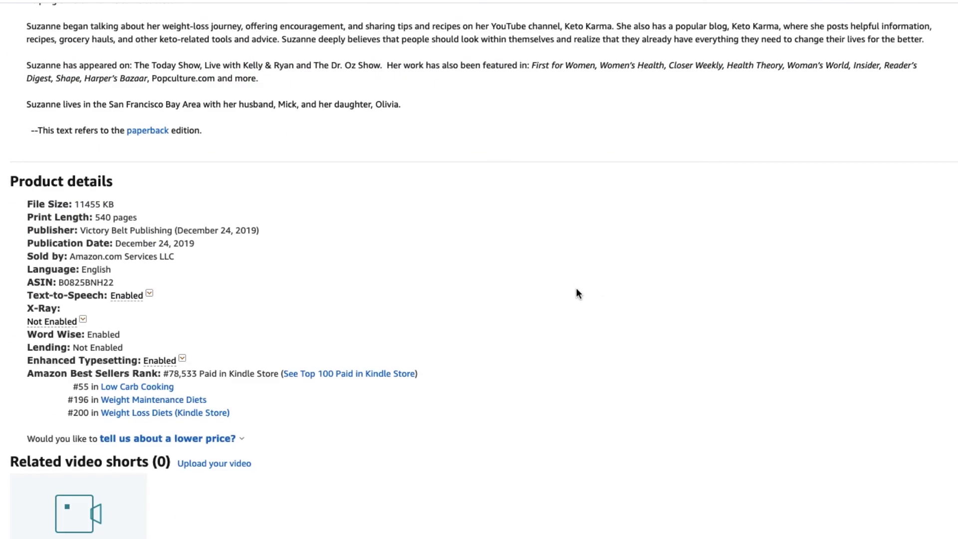
pyautogui.scroll(-8, 577, 285)
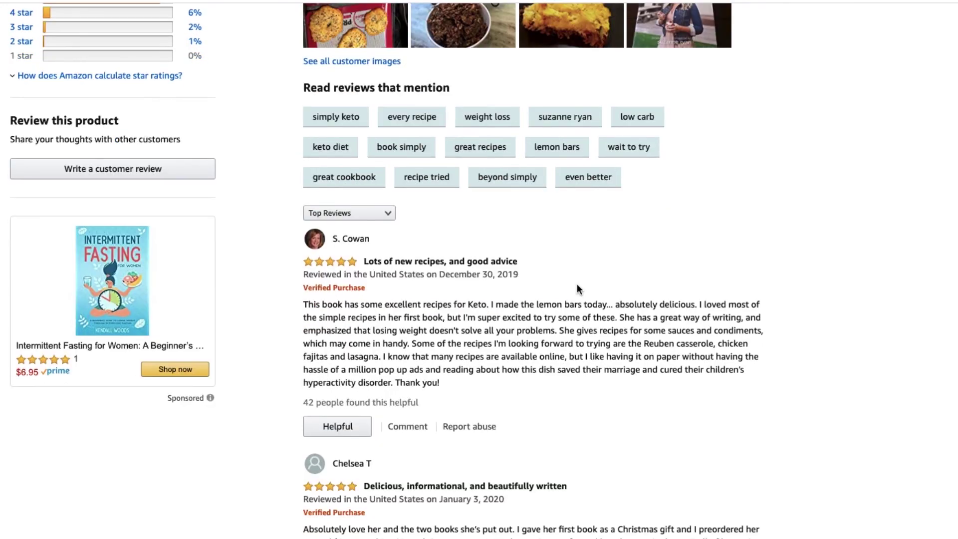
pyautogui.scroll(20, 577, 283)
pyautogui.scroll(6, 576, 284)
pyautogui.scroll(-15, 575, 282)
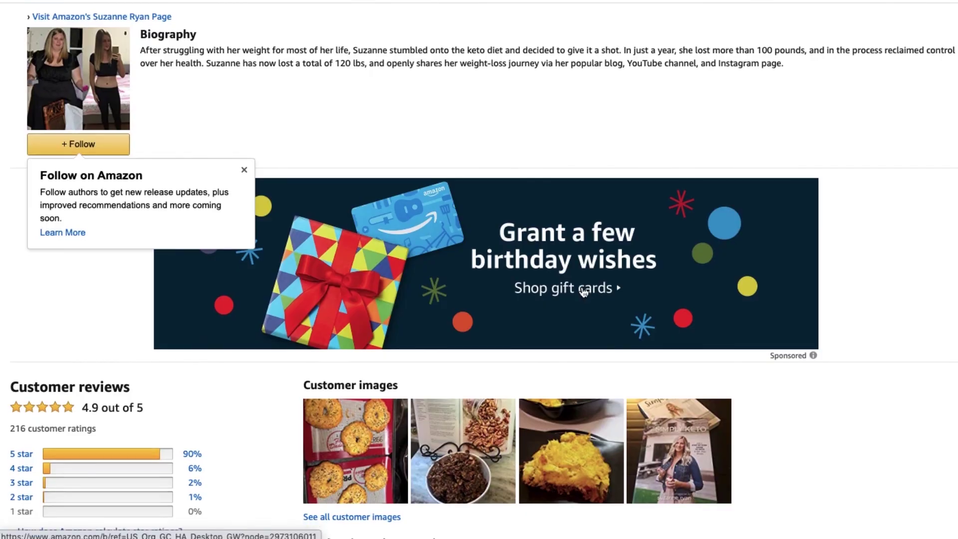
pyautogui.scroll(-2, 583, 293)
pyautogui.scroll(-2, 583, 291)
pyautogui.scroll(9, 588, 230)
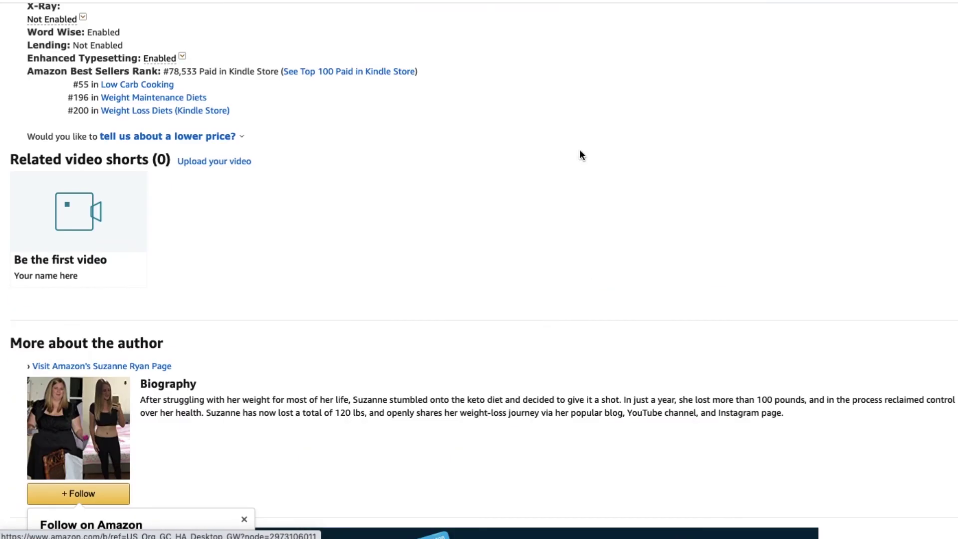